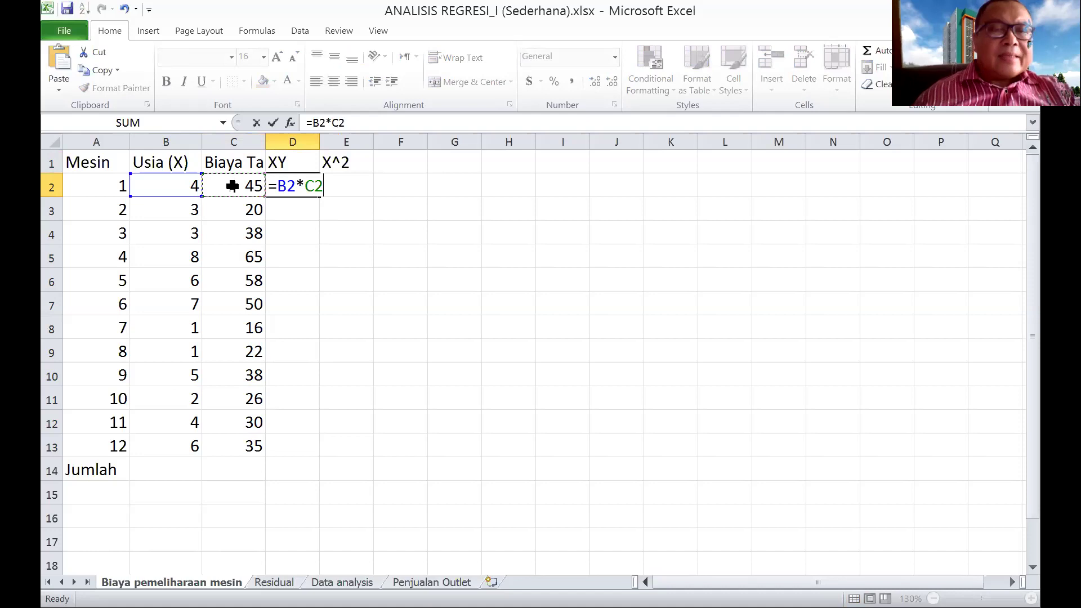
Step: Confirm the XY product formula in D2 and enter =B2^2 in E2 under X^2
{"action": "key", "text": "Up"}
{"action": "key", "text": "Right"}
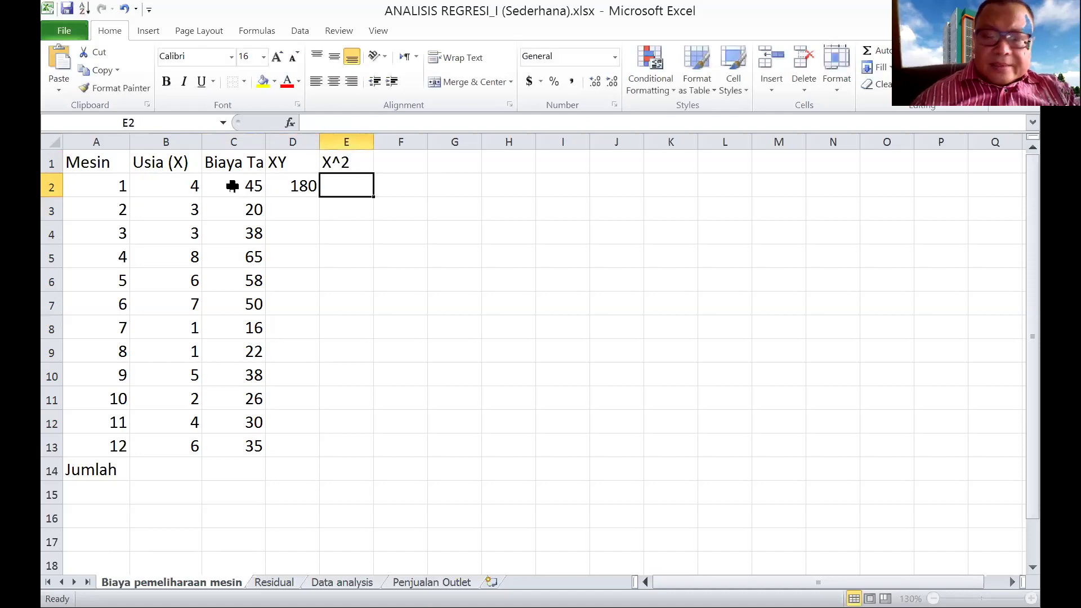
{"action": "type", "text": "="}
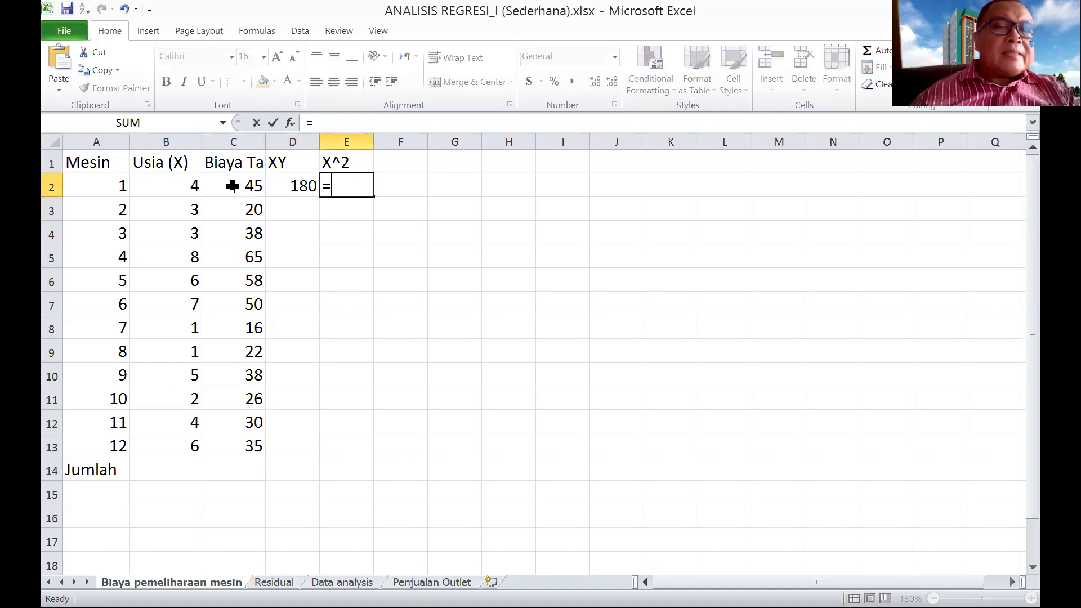
{"action": "left_click", "coordinate": [182, 186]}
{"action": "type", "text": "^"}
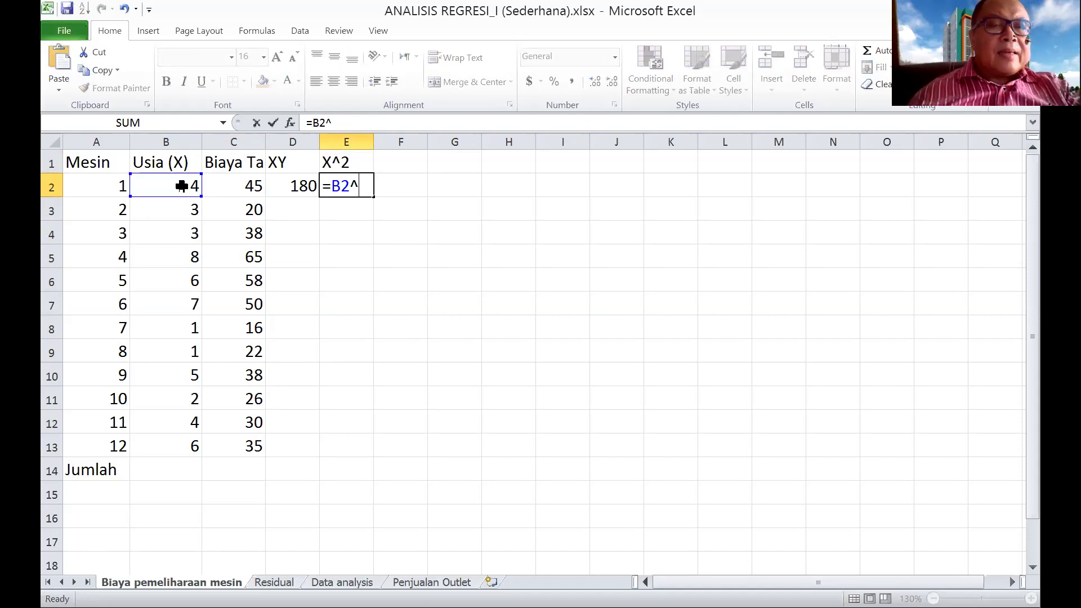
{"action": "type", "text": "2"}
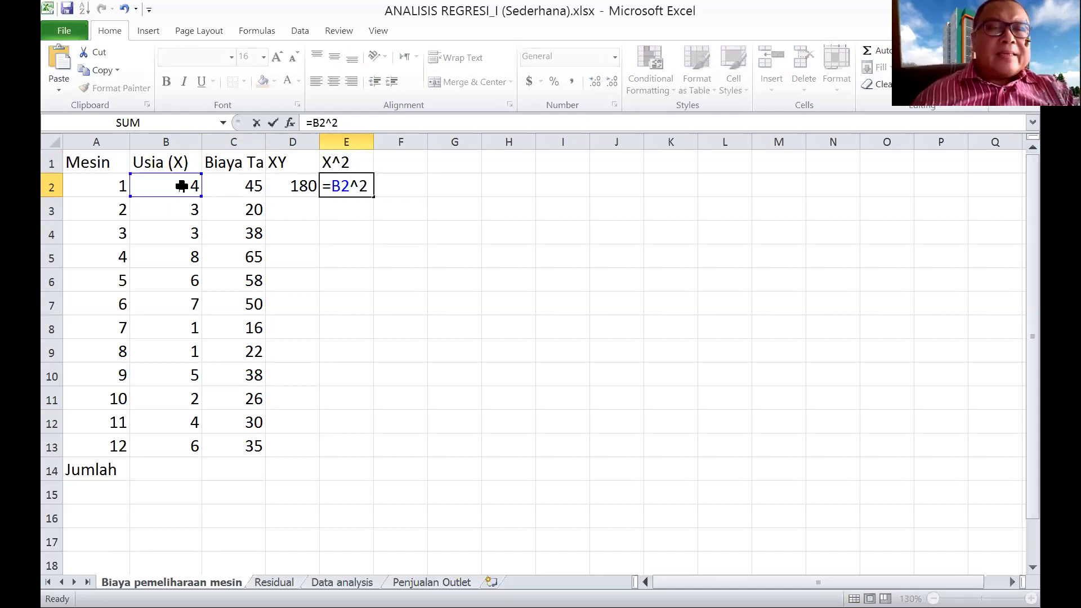
{"action": "key", "text": "Return"}
Step: Copy the XY and X^2 formulas from D2:E2 to the remaining machine rows, D3:E13
{"action": "left_click_drag", "start_coordinate": [293, 186], "coordinate": [346, 186]}
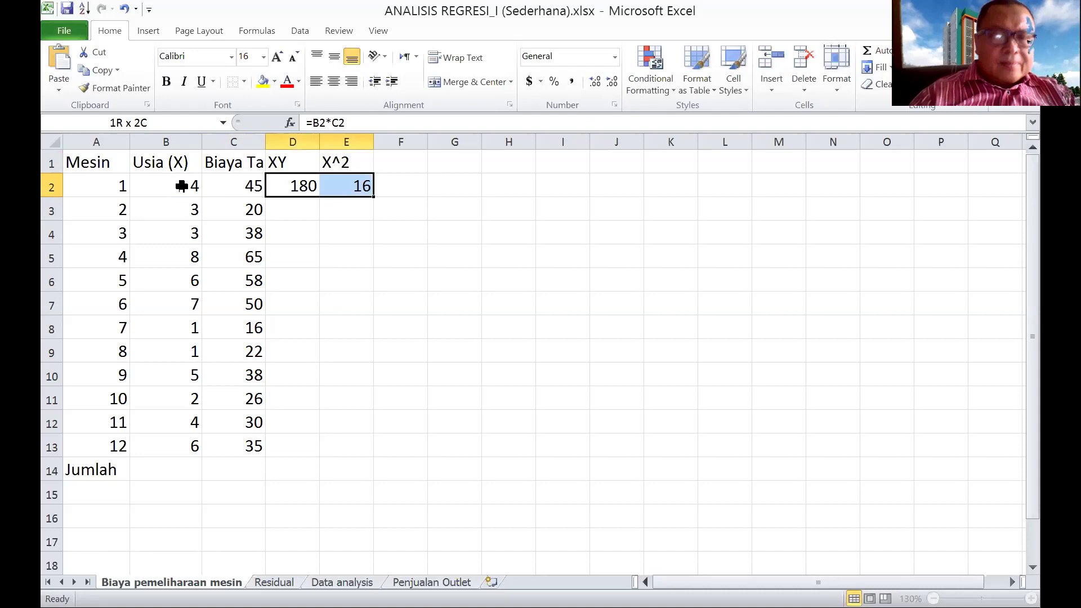
{"action": "key", "text": "ctrl+c"}
{"action": "key", "text": "Down"}
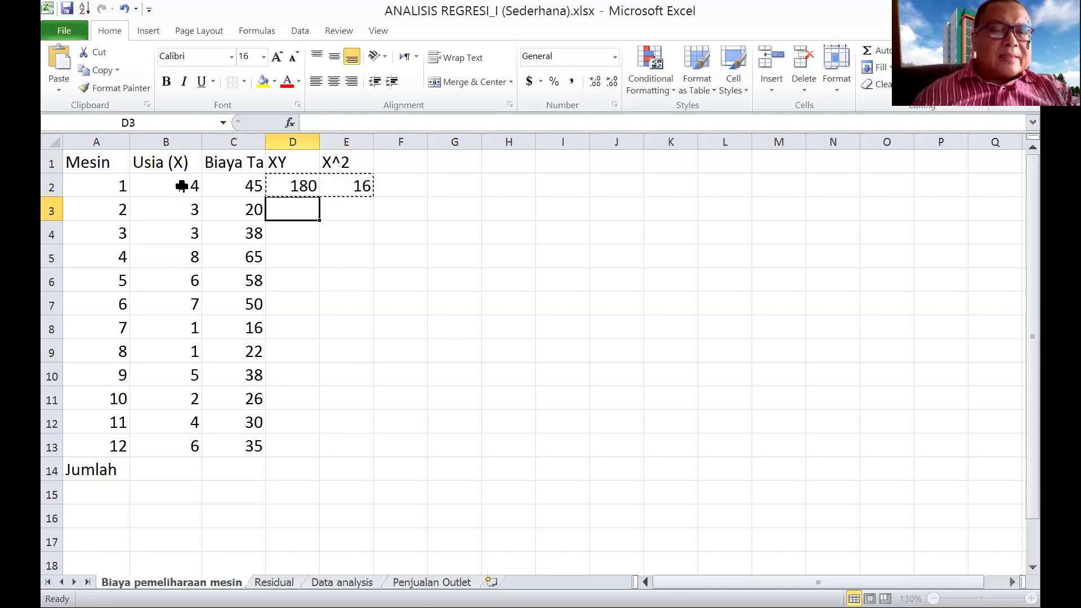
{"action": "key", "text": "shift+Down"}
{"action": "key", "text": "shift+Down"}
{"action": "key", "text": "shift+Down"}
{"action": "key", "text": "shift+Down"}
{"action": "key", "text": "shift+Down"}
{"action": "key", "text": "shift+Down"}
{"action": "key", "text": "shift+Down"}
{"action": "key", "text": "shift+Down"}
{"action": "key", "text": "shift+Down"}
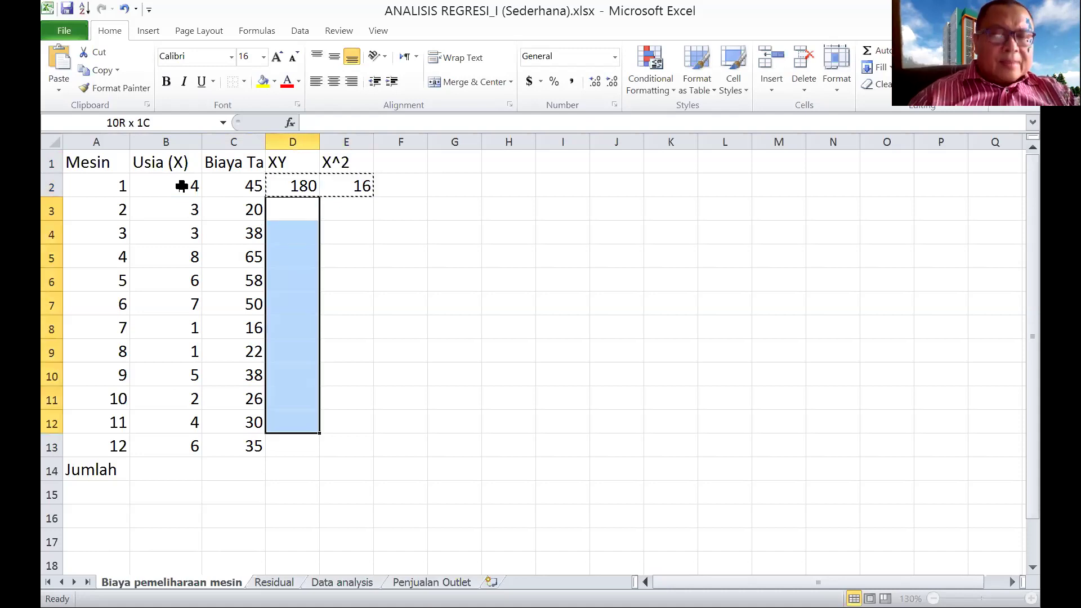
{"action": "key", "text": "shift+Down"}
{"action": "key", "text": "shift+Right"}
{"action": "key", "text": "ctrl+v"}
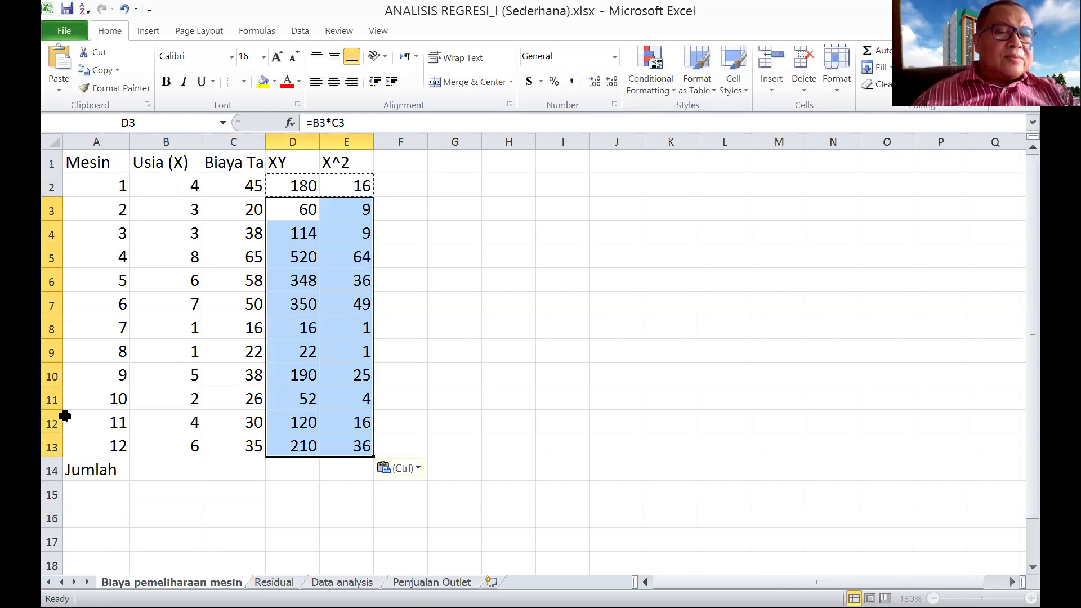
Step: Total the Usia (X) column in the Jumlah row by entering =sum(B2:B13) in B14
{"action": "left_click", "coordinate": [176, 471]}
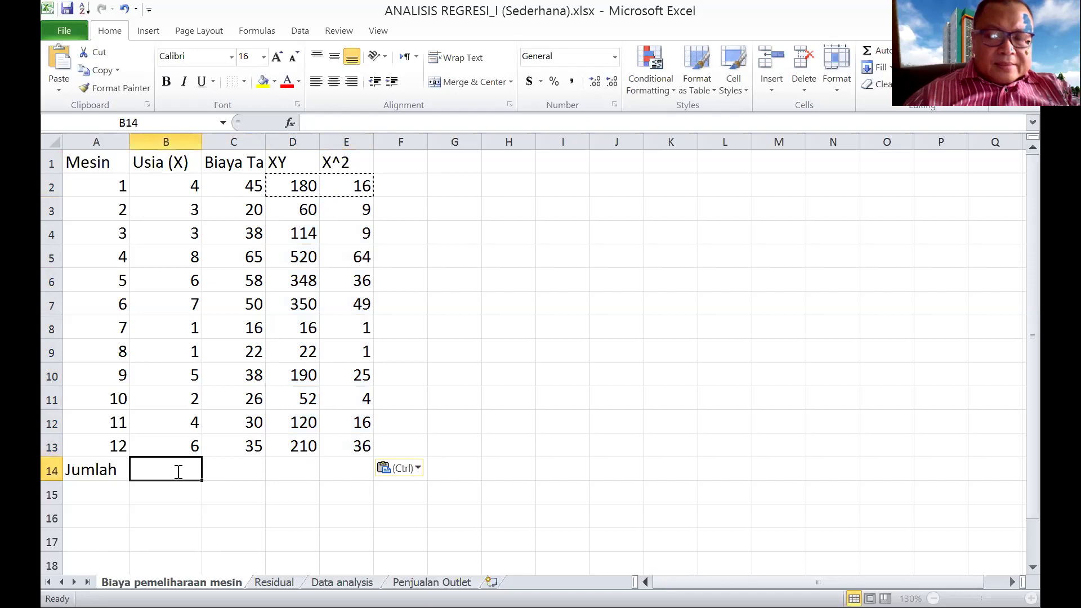
{"action": "type", "text": "="}
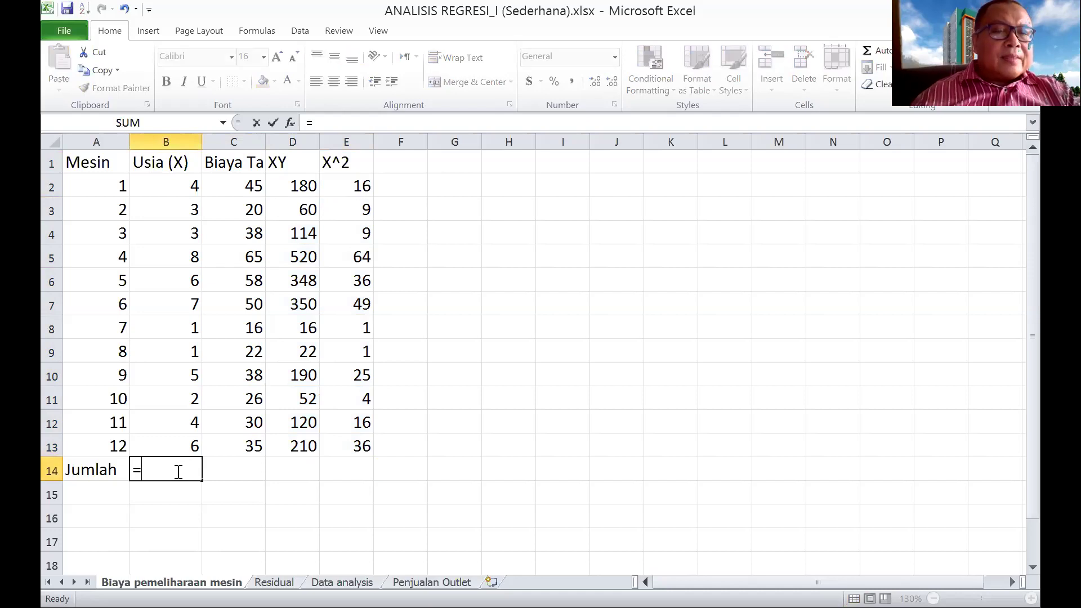
{"action": "type", "text": "sum("}
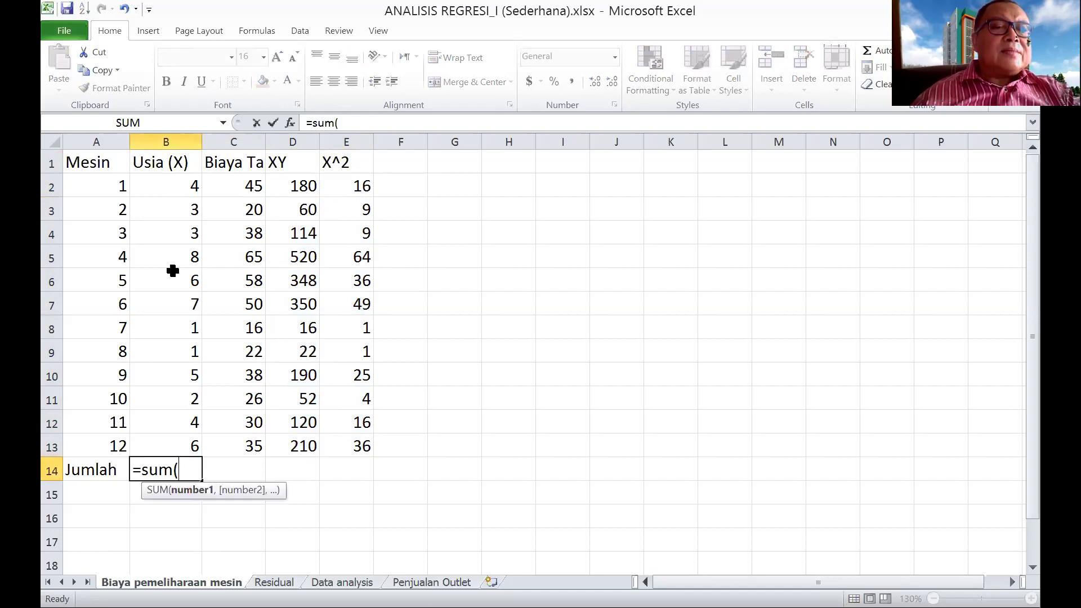
{"action": "left_click", "coordinate": [193, 186]}
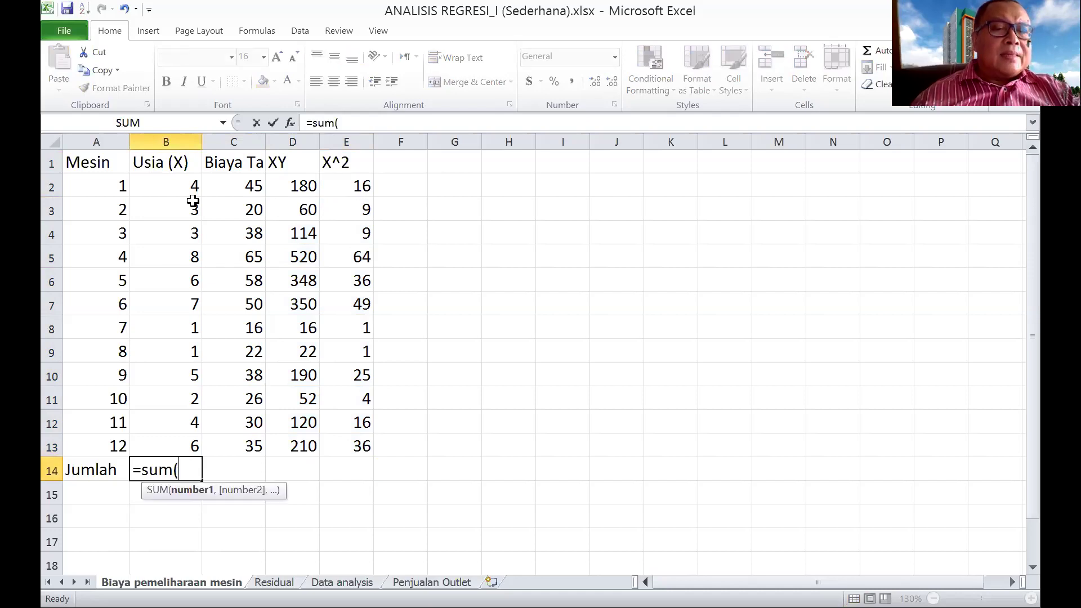
{"action": "left_click", "coordinate": [184, 445], "text": "shift"}
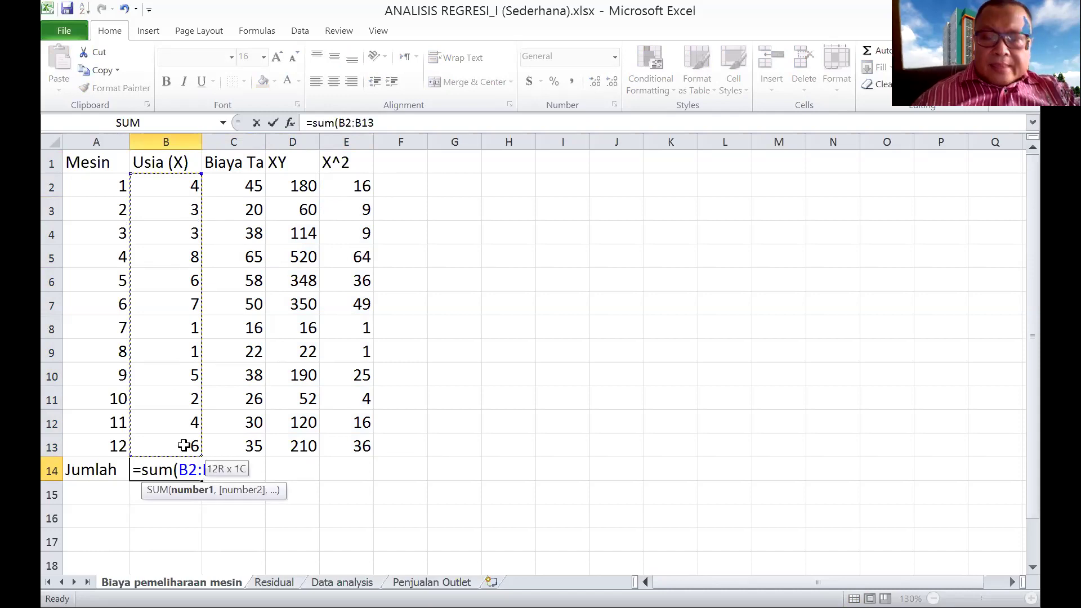
{"action": "type", "text": ")"}
{"action": "key", "text": "Return"}
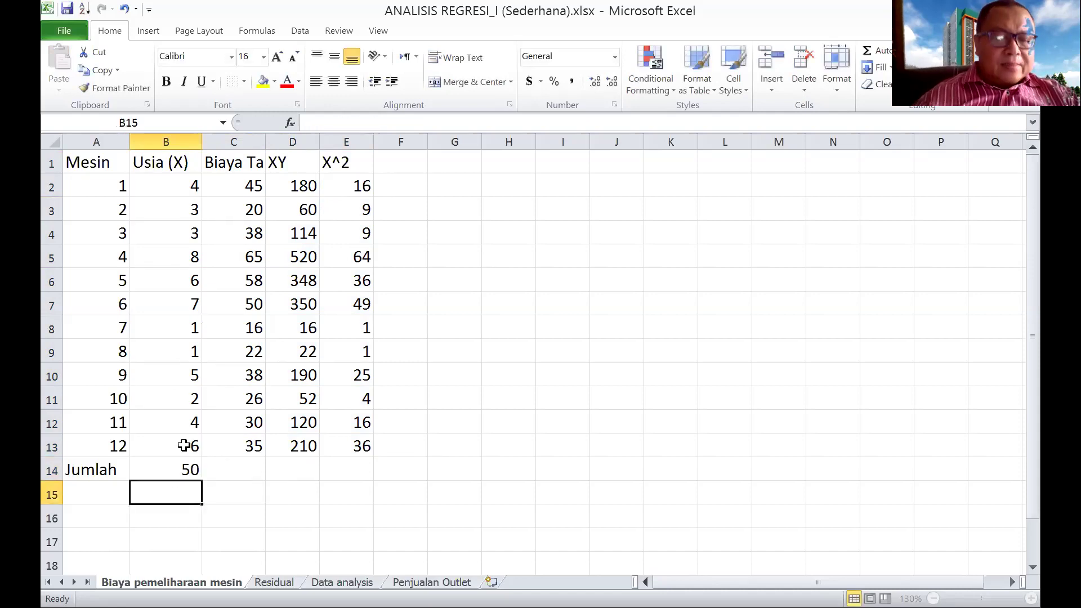
Step: Copy the total formula from B14 across C14:E14 in the Jumlah row
{"action": "key", "text": "Up"}
{"action": "key", "text": "ctrl+c"}
{"action": "key", "text": "Right"}
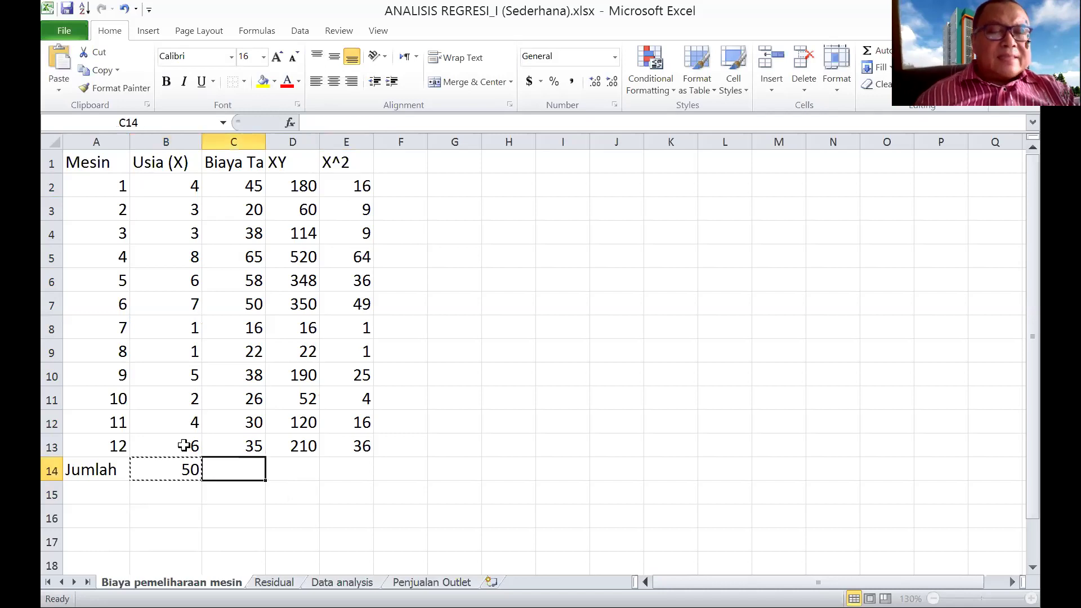
{"action": "key", "text": "shift+Right"}
{"action": "key", "text": "shift+Right"}
{"action": "key", "text": "shift+Right"}
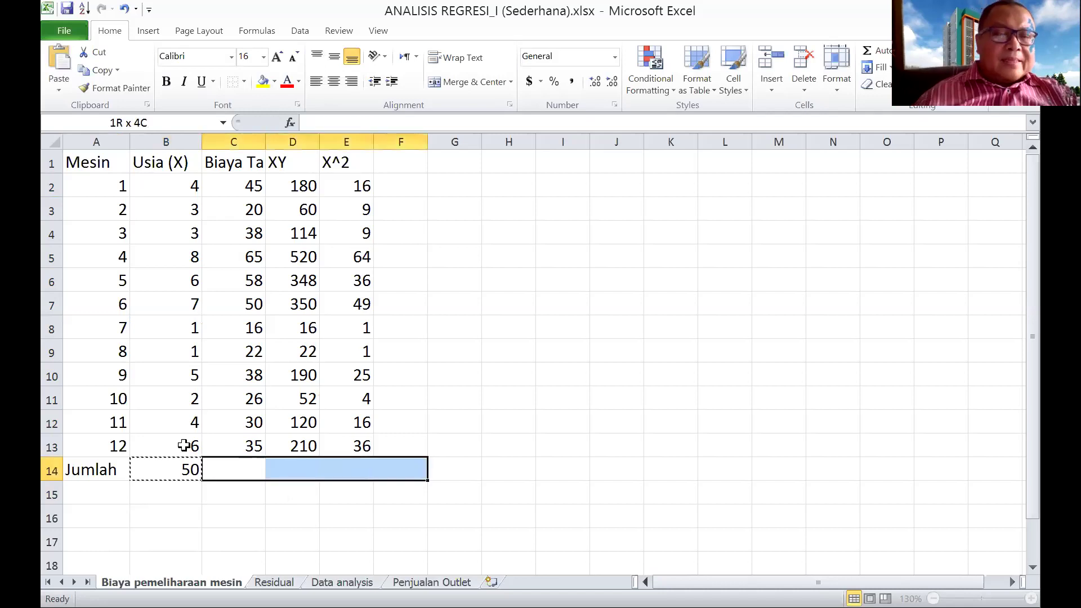
{"action": "key", "text": "shift+Left"}
{"action": "key", "text": "ctrl+v"}
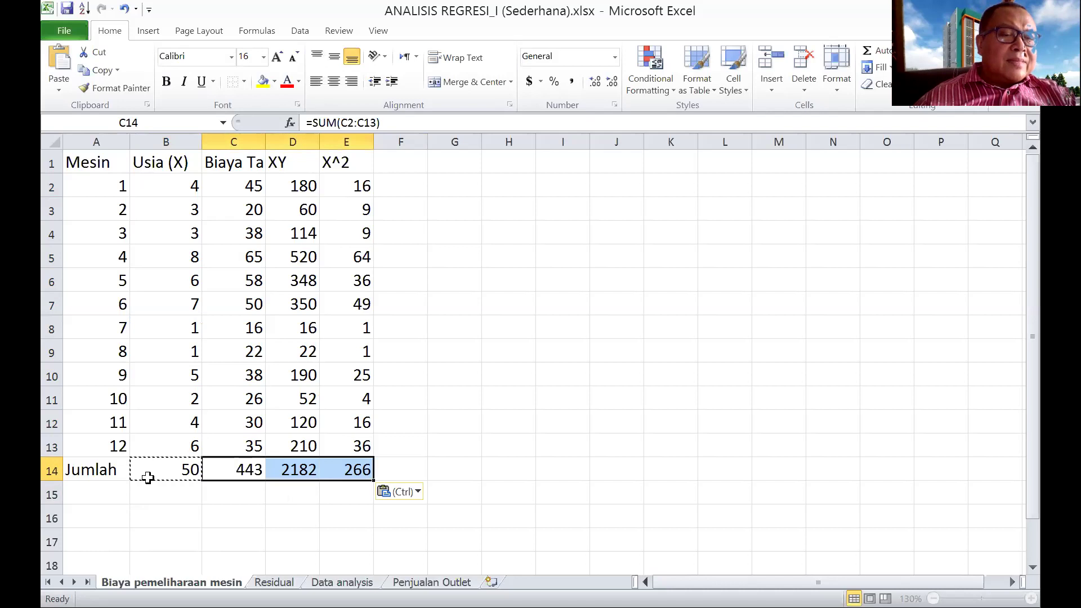
Step: Enter the label "b =" in cell A16, below the data table
{"action": "left_click", "coordinate": [96, 513]}
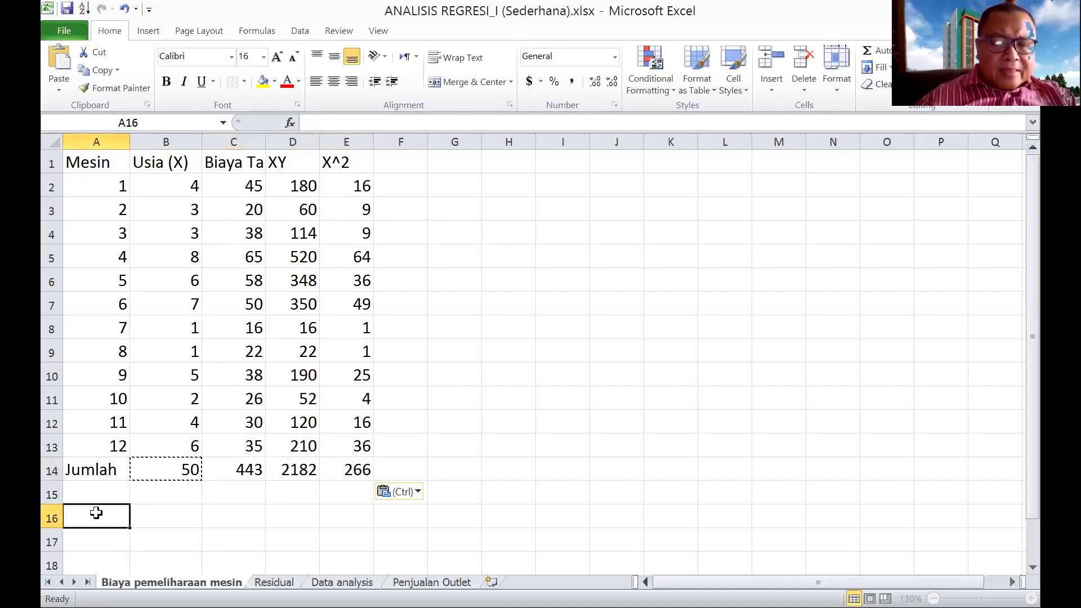
{"action": "type", "text": "b"}
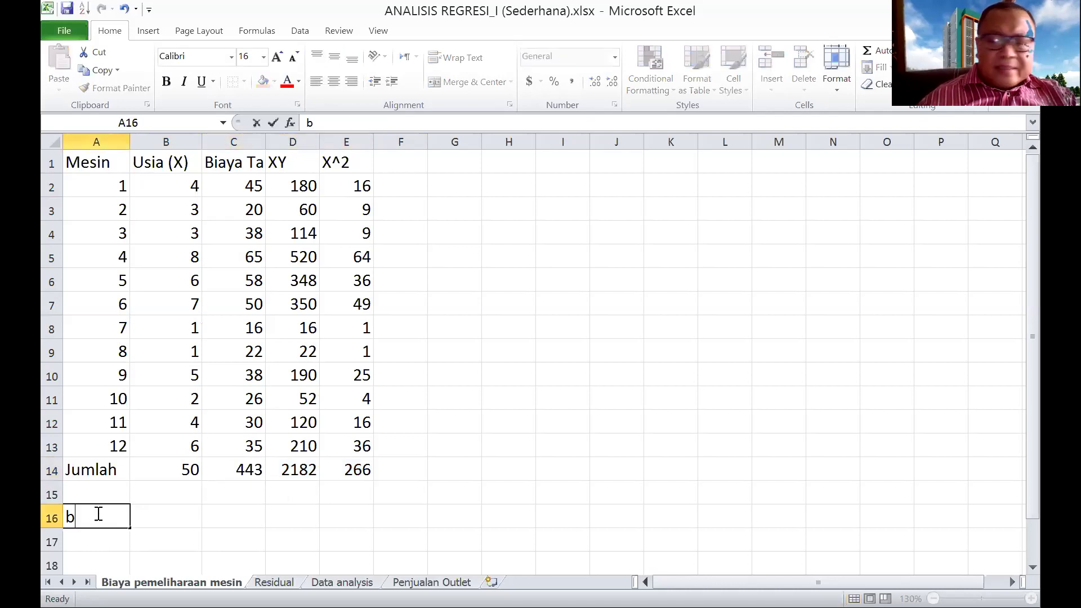
{"action": "type", "text": " ="}
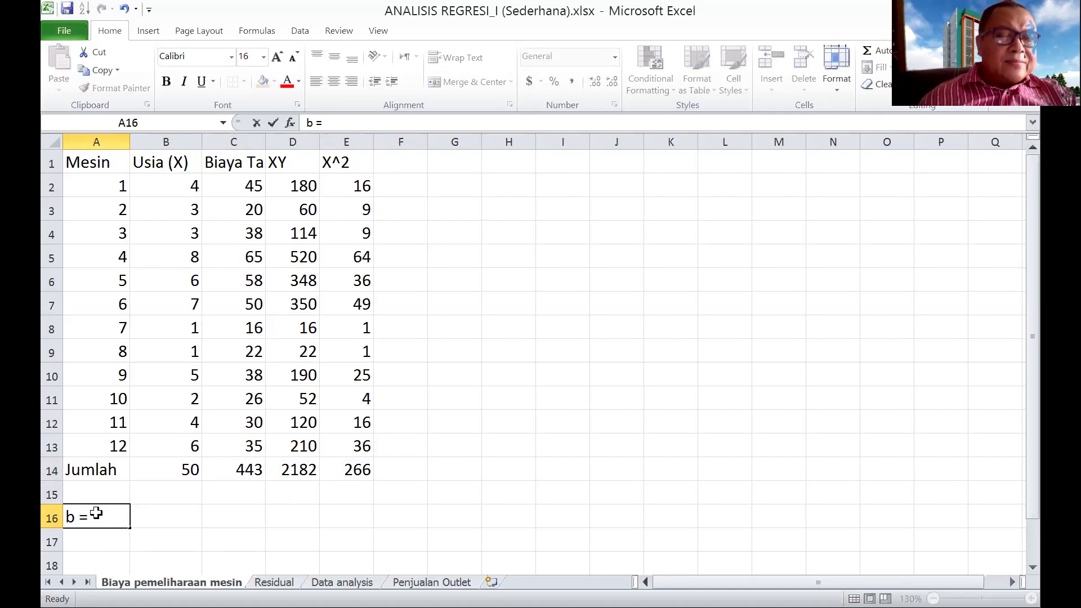
{"action": "key", "text": "Tab"}
Step: Start the slope formula in B16 with the numerator (A13*D14-B14*C14), followed by a division and an opening parenthesis
{"action": "type", "text": "="}
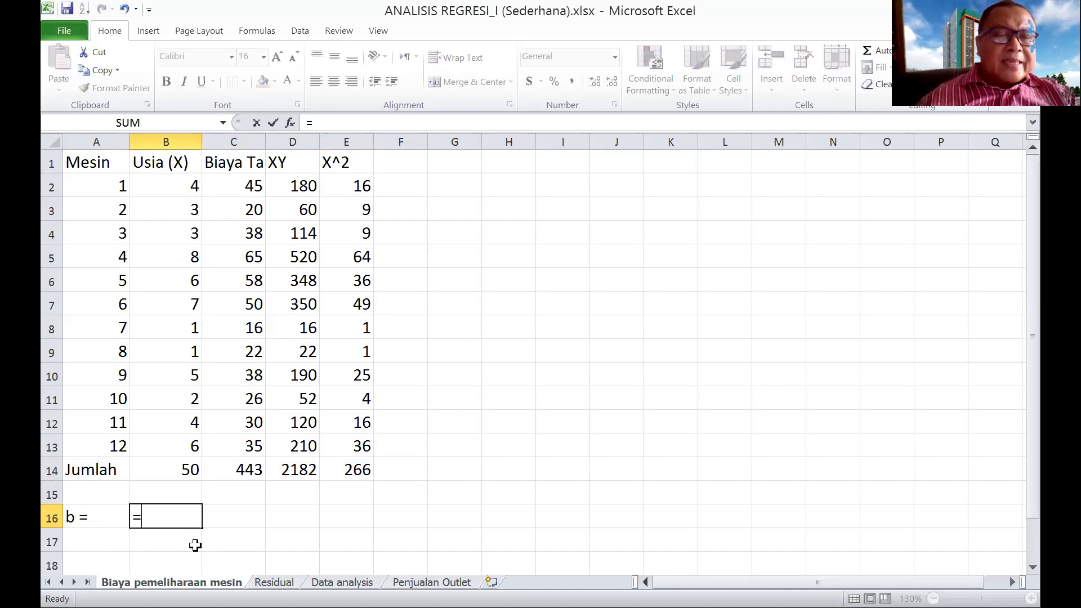
{"action": "type", "text": "("}
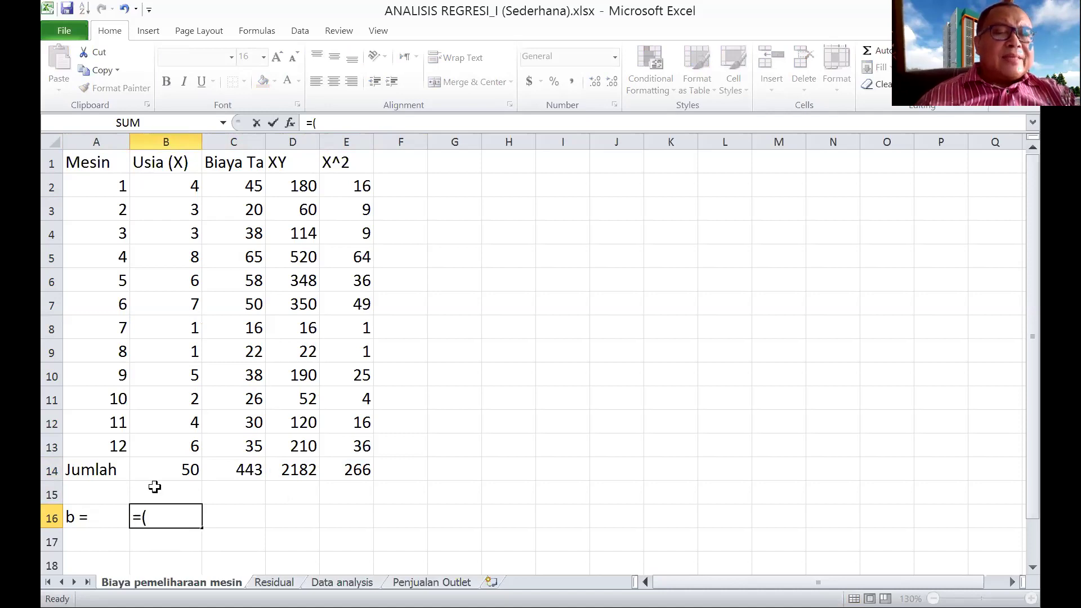
{"action": "left_click", "coordinate": [117, 449]}
{"action": "type", "text": "*"}
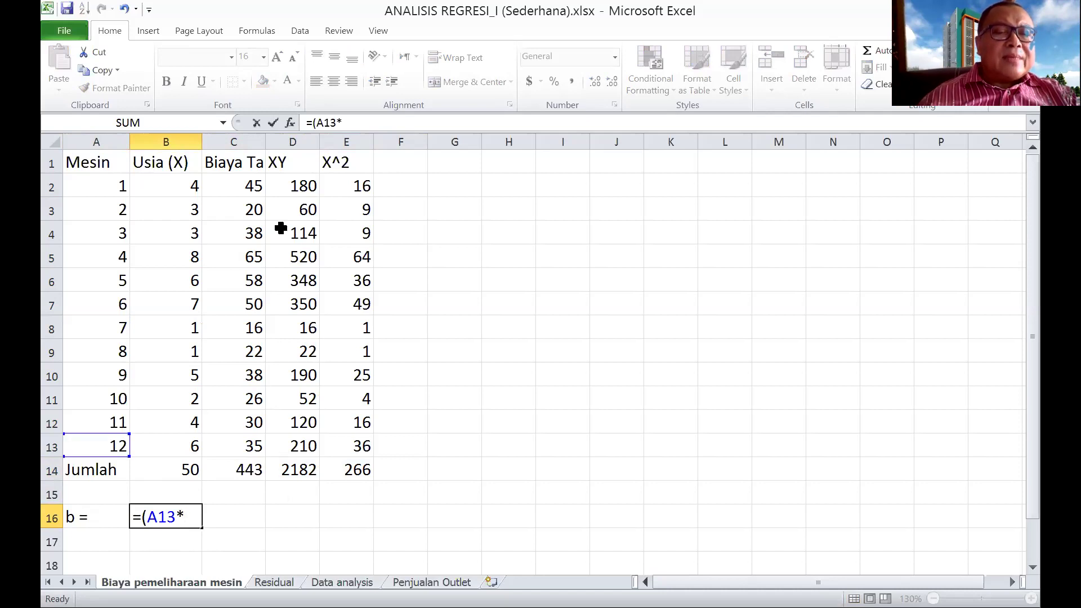
{"action": "left_click", "coordinate": [303, 473]}
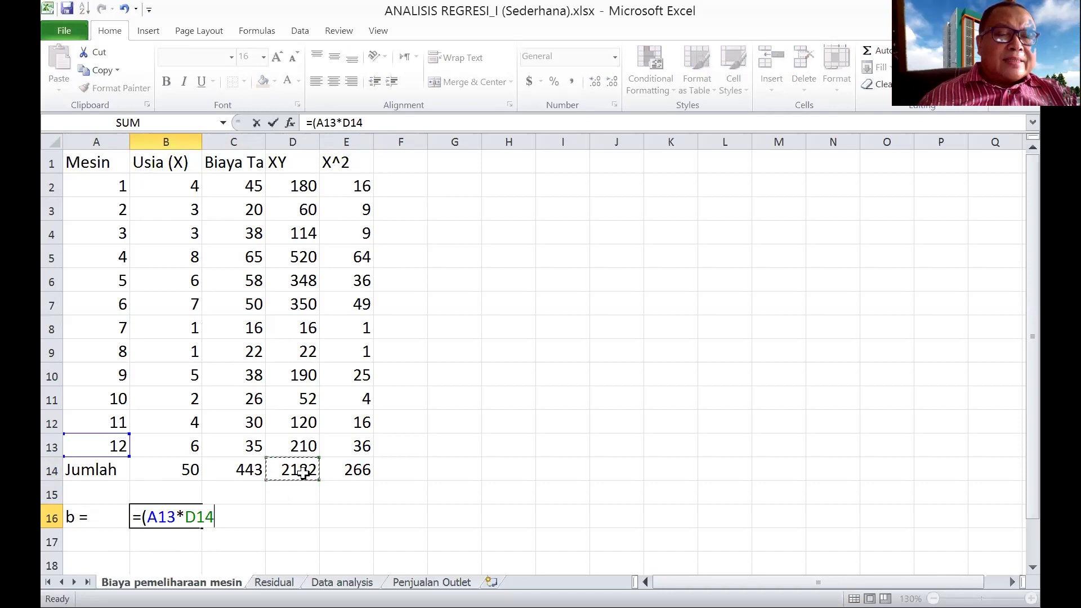
{"action": "type", "text": "-"}
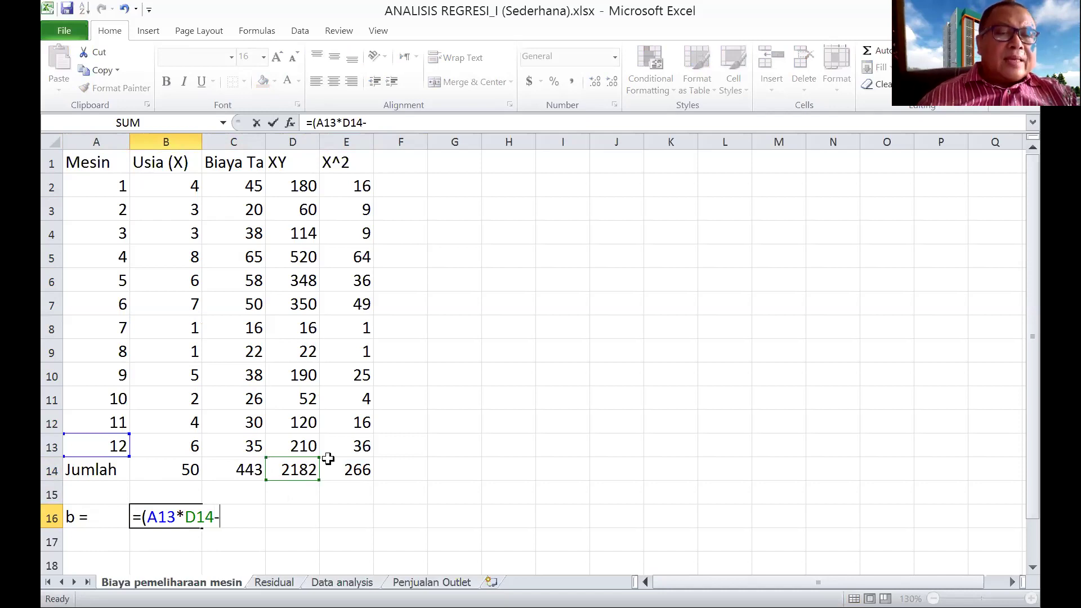
{"action": "left_click", "coordinate": [192, 469]}
{"action": "type", "text": "*"}
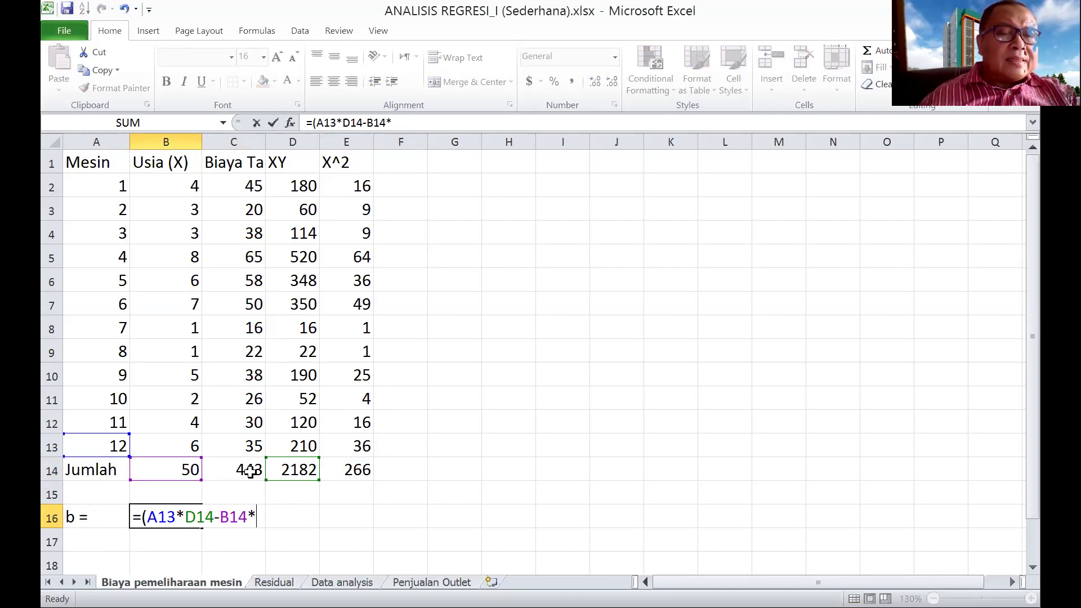
{"action": "type", "text": "C14"}
{"action": "left_click", "coordinate": [250, 472]}
{"action": "type", "text": ")/("}
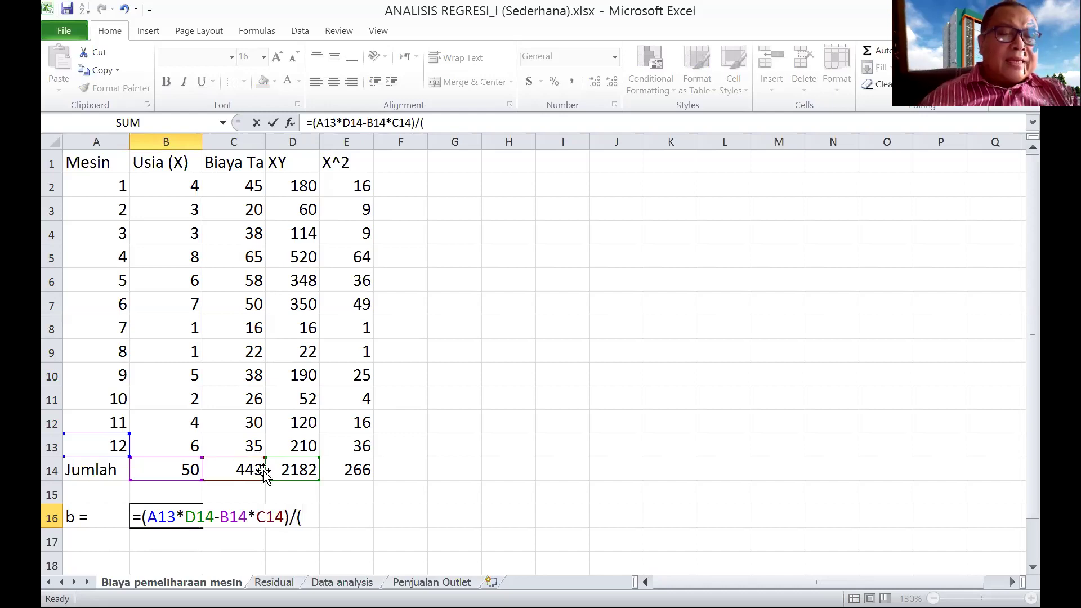
Step: Complete the slope formula in B16 with the denominator (A13*E14-B14^2)
{"action": "left_click", "coordinate": [111, 445]}
{"action": "type", "text": "*"}
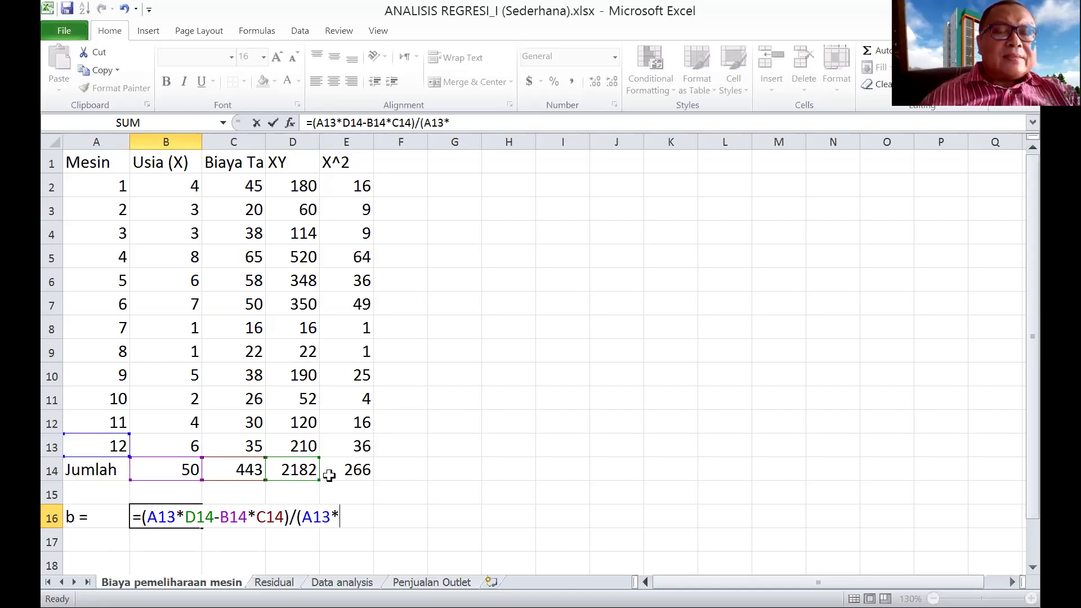
{"action": "left_click", "coordinate": [358, 470]}
{"action": "type", "text": "-"}
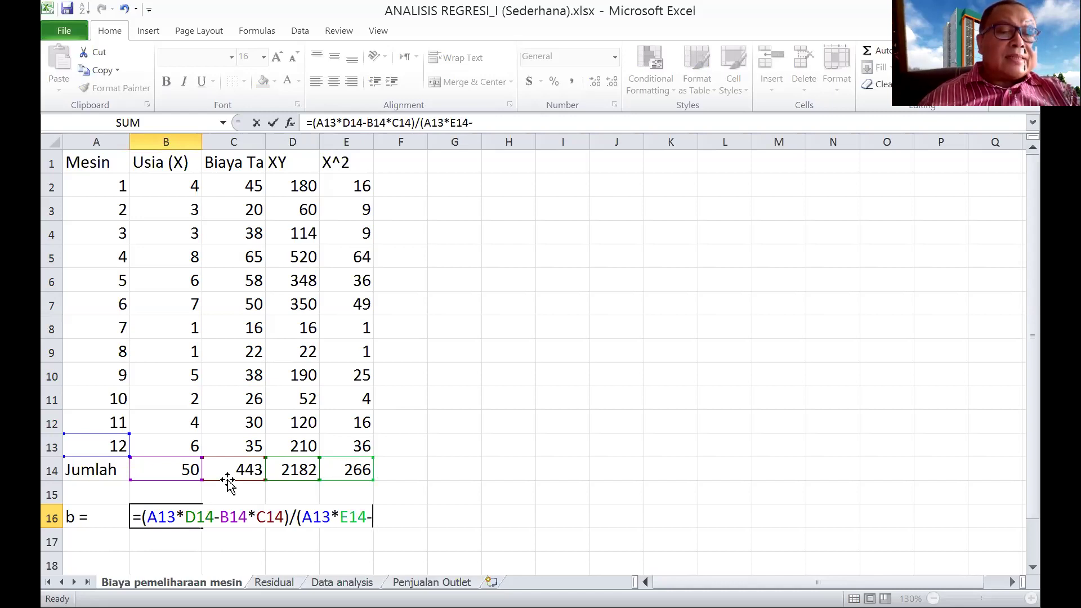
{"action": "left_click", "coordinate": [190, 473]}
{"action": "type", "text": "^2)"}
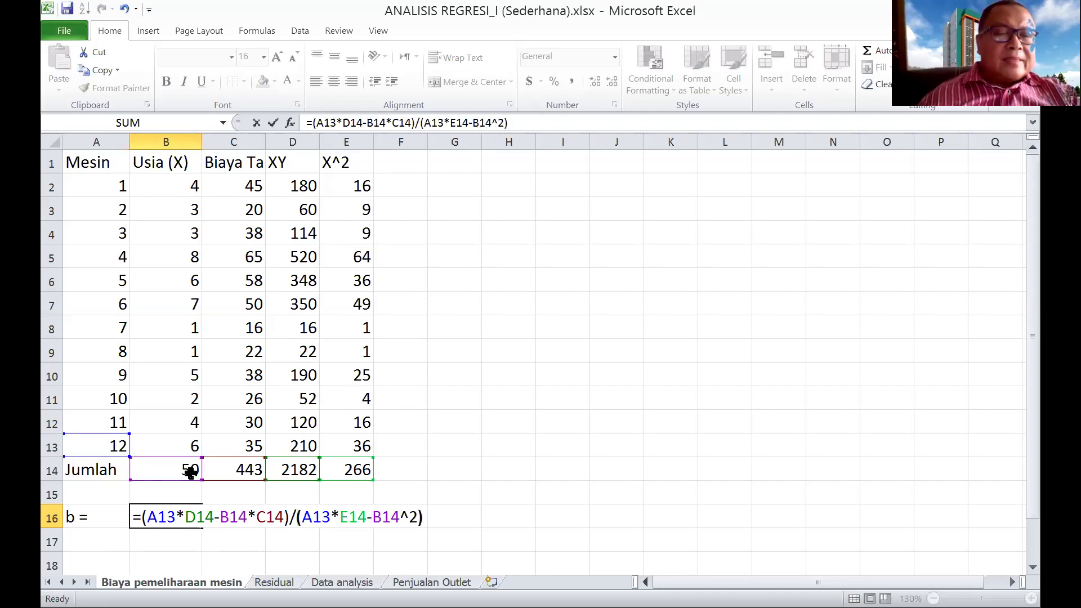
{"action": "key", "text": "Return"}
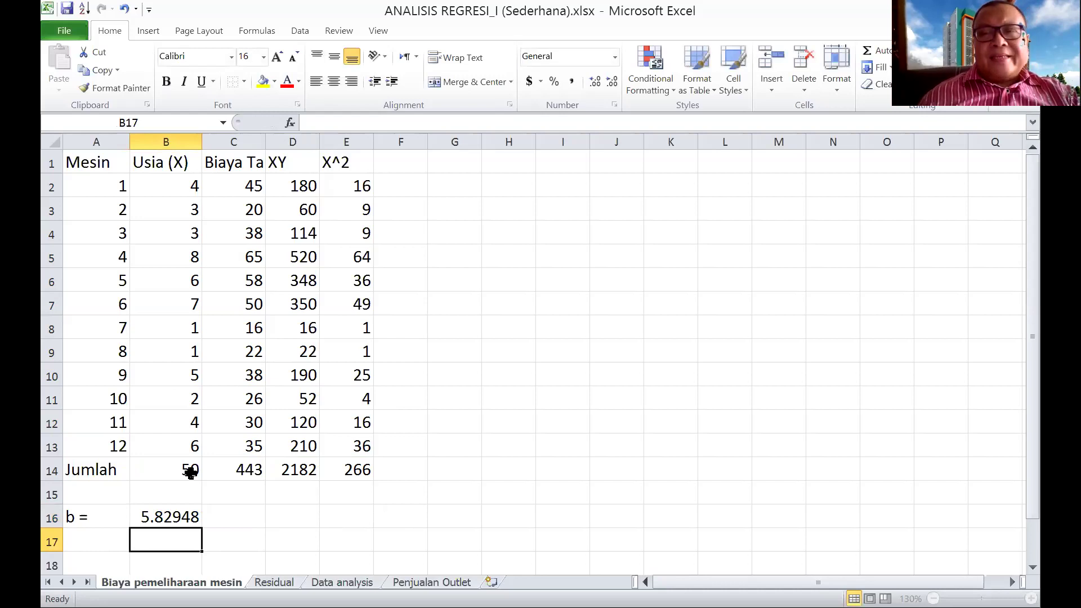
Step: Enter the label "a =" in cell A17, under the slope label
{"action": "key", "text": "Left"}
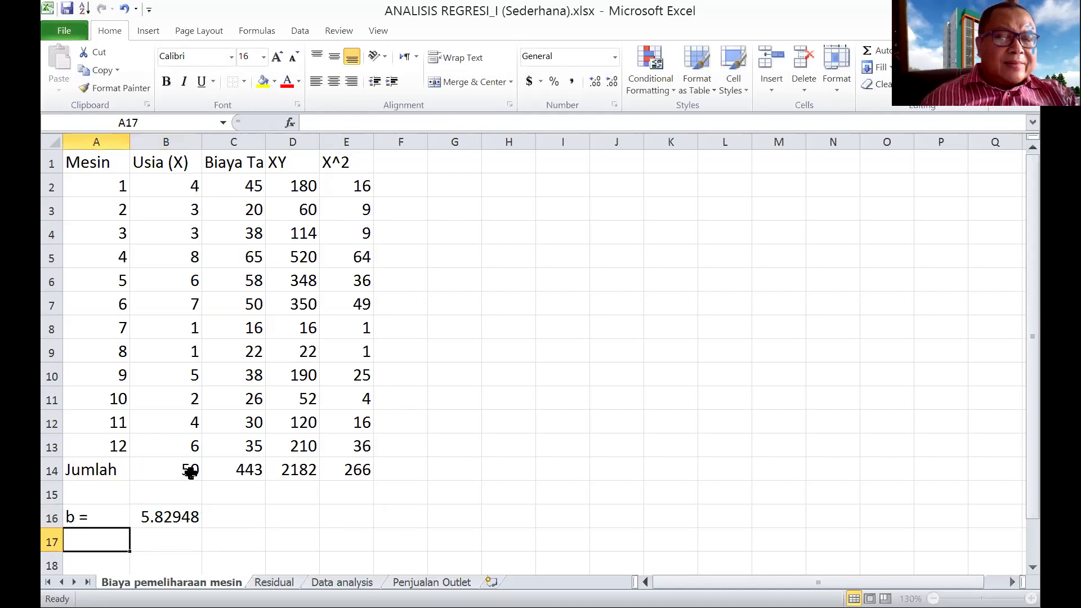
{"action": "type", "text": "a"}
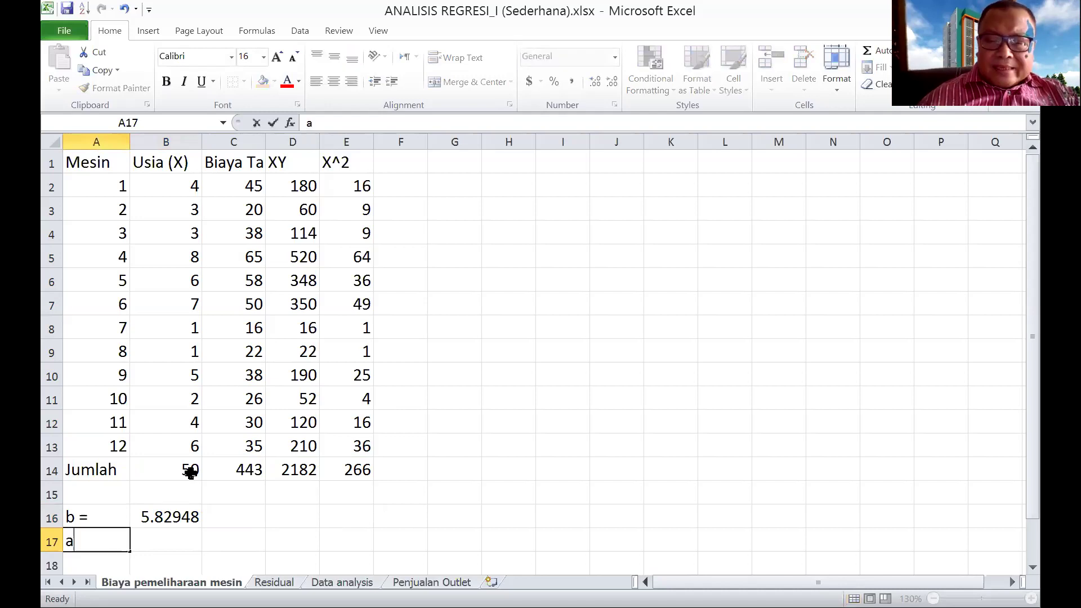
{"action": "type", "text": " ="}
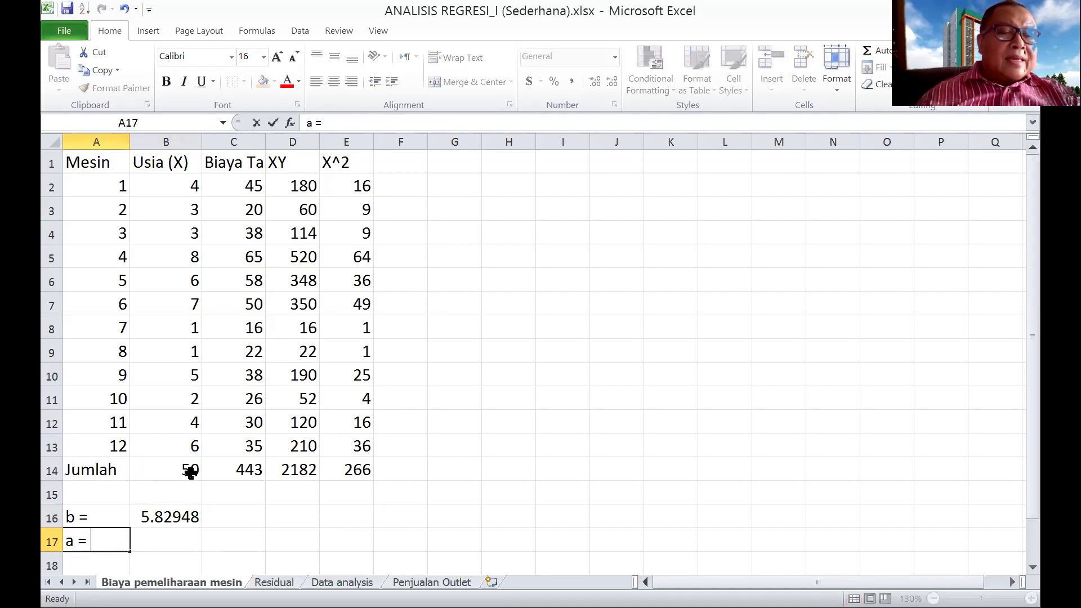
{"action": "left_click", "coordinate": [249, 472]}
{"action": "key", "text": "alt"}
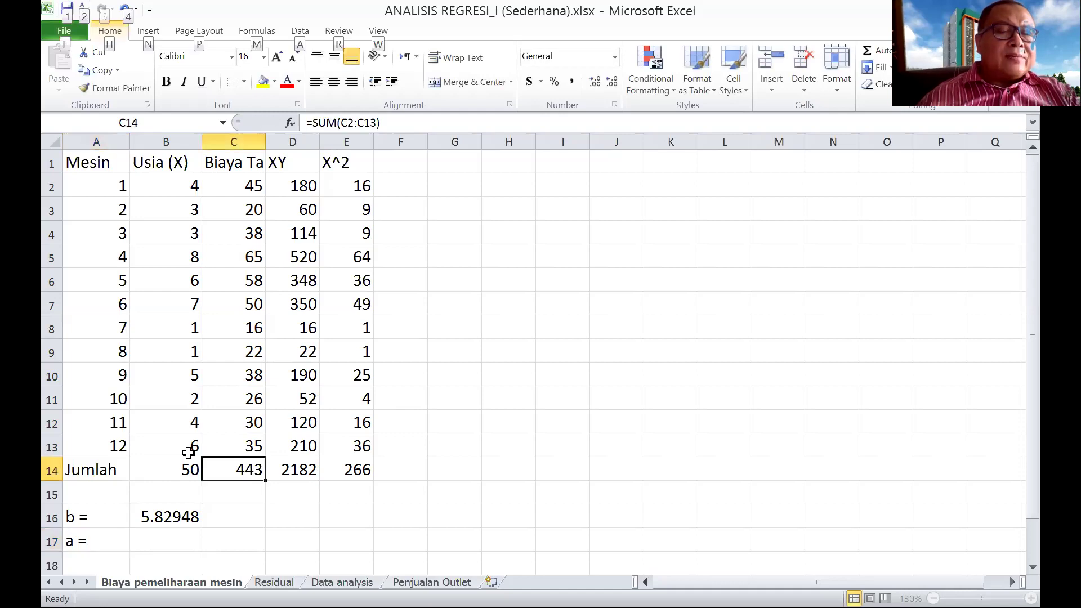
Step: Calculate the intercept a in B17 with the formula =C14/A13-B16*B14/A13
{"action": "left_click", "coordinate": [118, 446]}
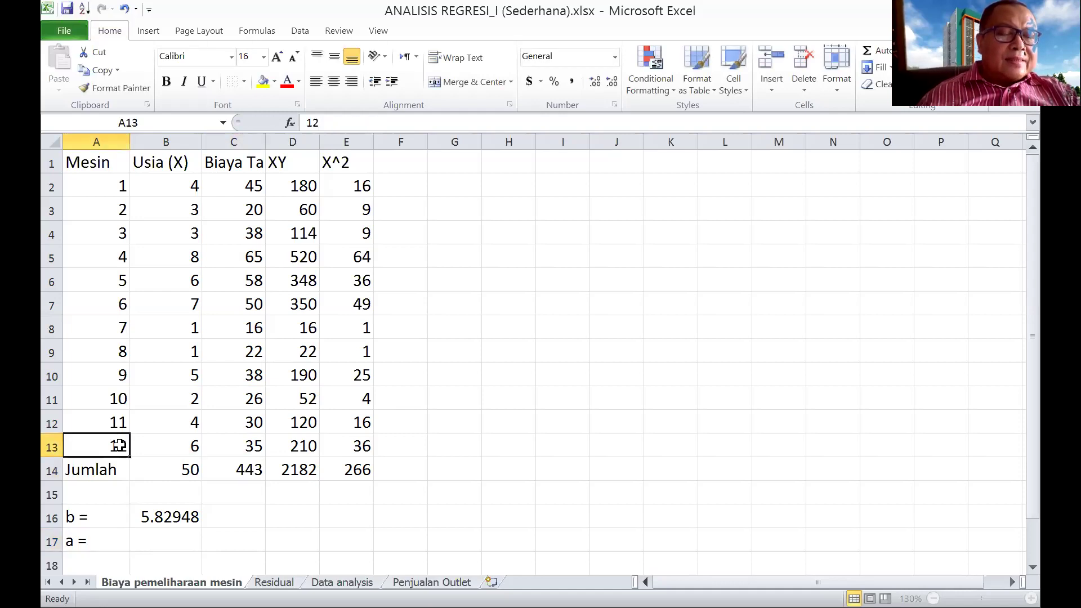
{"action": "left_click", "coordinate": [170, 544]}
{"action": "type", "text": "="}
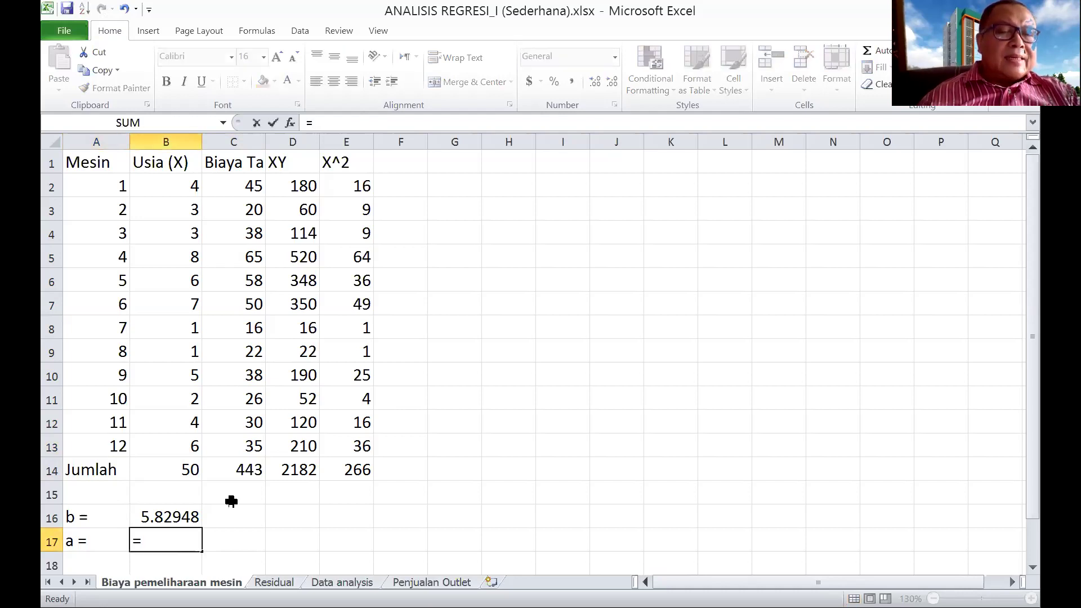
{"action": "left_click", "coordinate": [255, 469]}
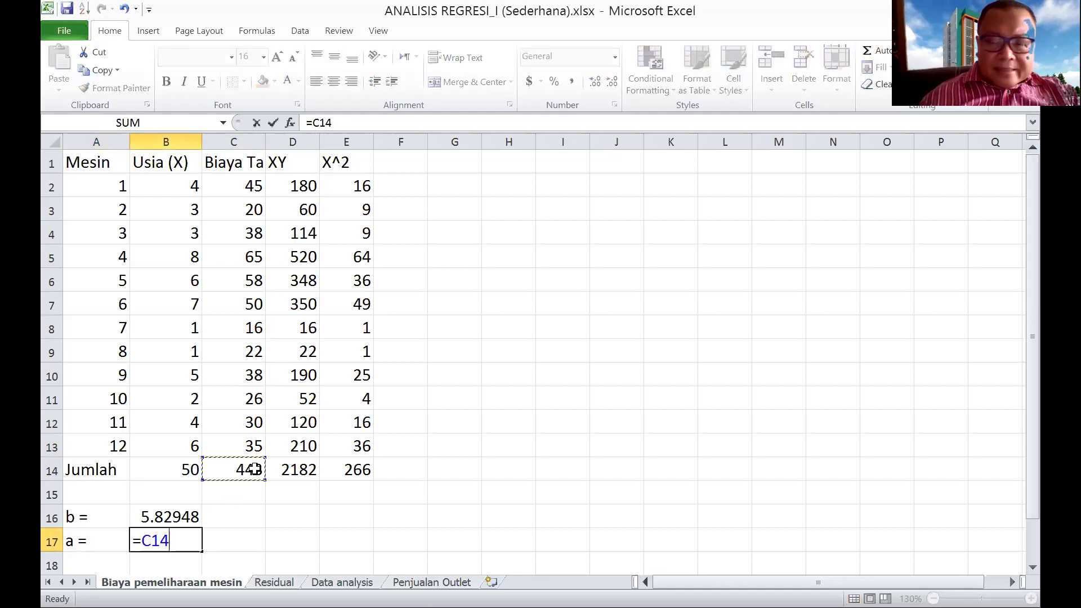
{"action": "type", "text": "/"}
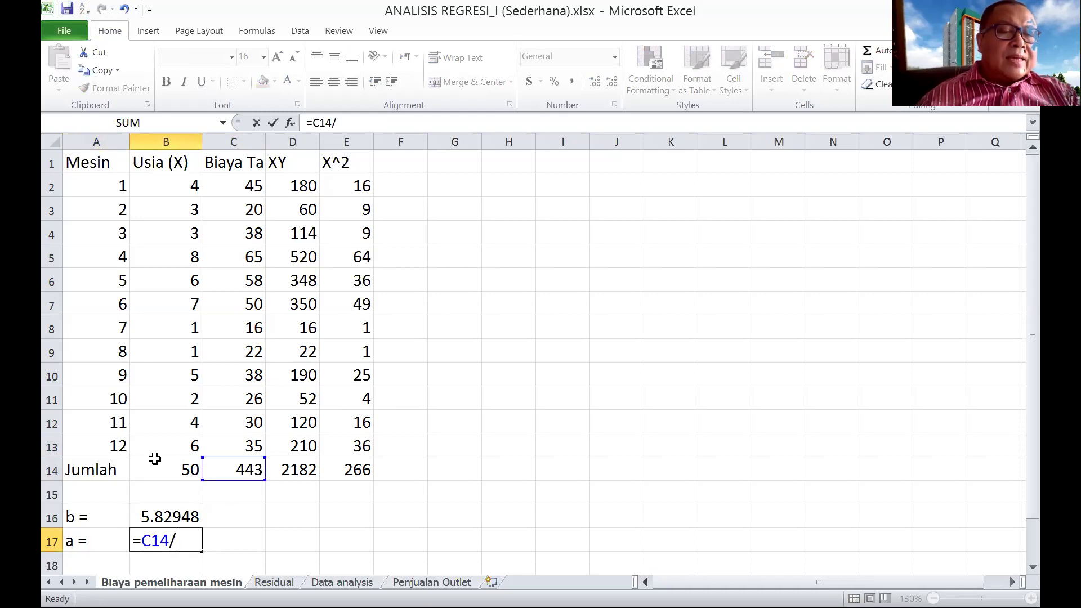
{"action": "left_click", "coordinate": [117, 445]}
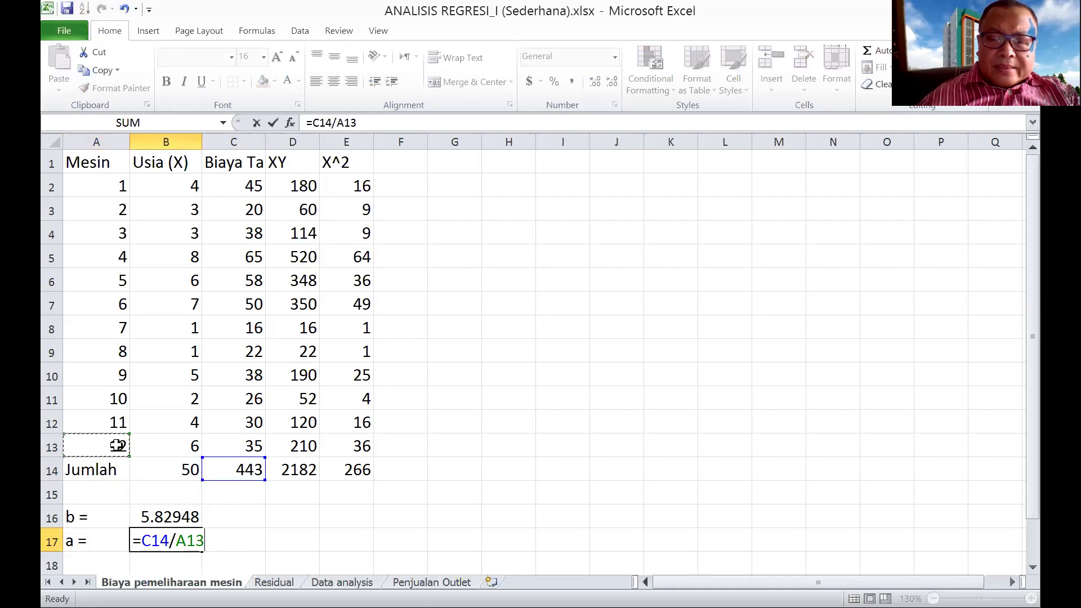
{"action": "type", "text": "-"}
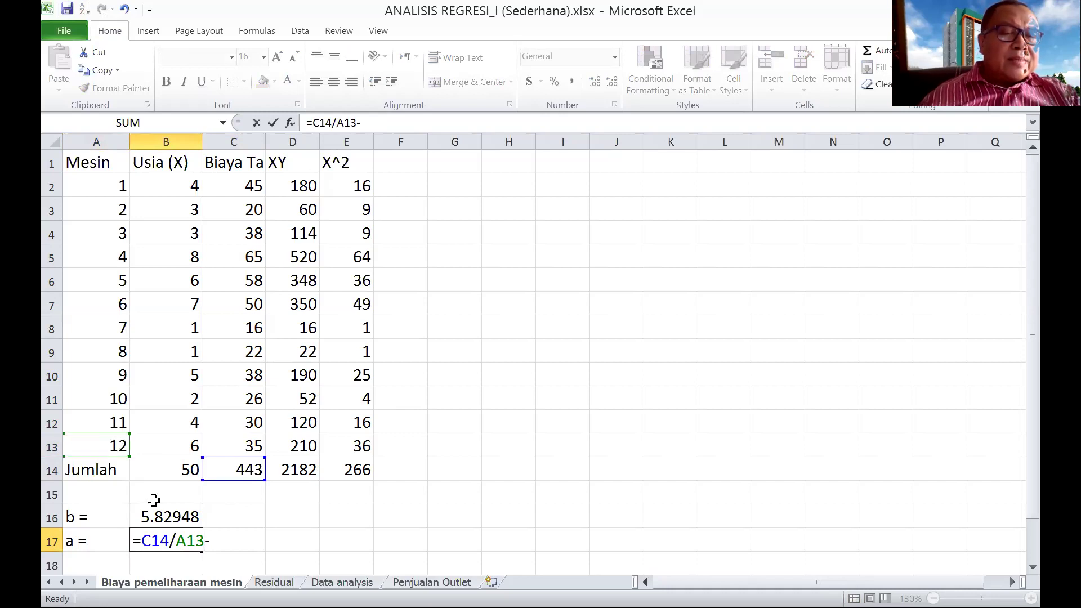
{"action": "left_click", "coordinate": [164, 519]}
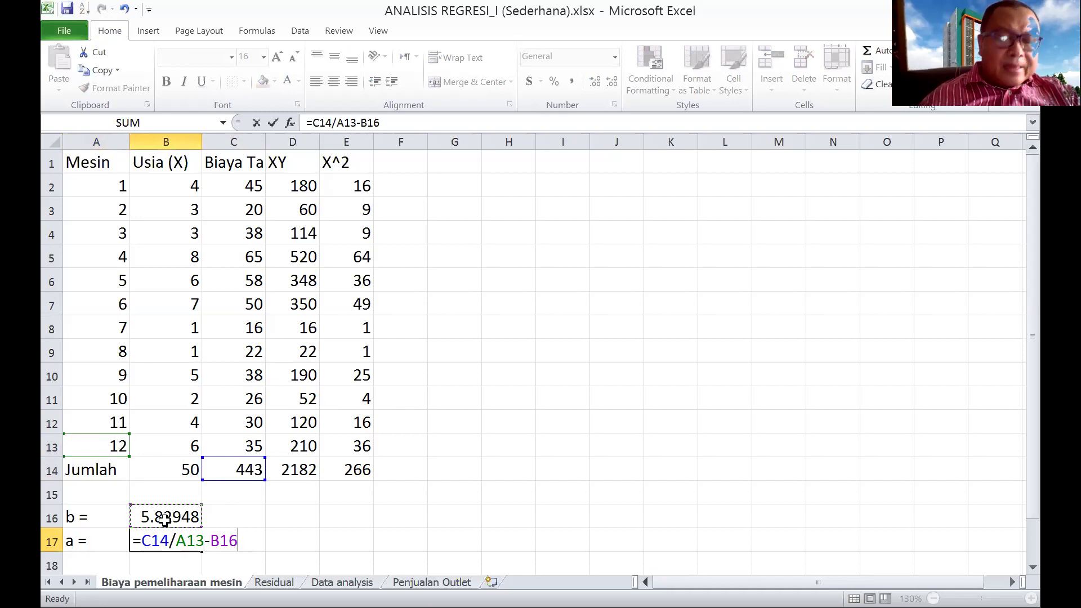
{"action": "type", "text": "*"}
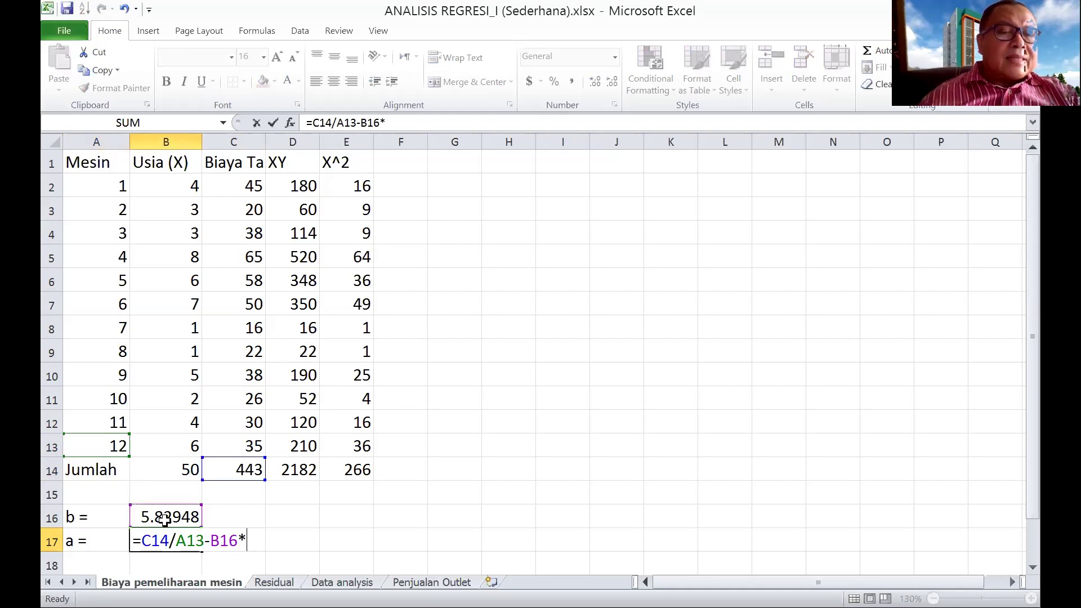
{"action": "left_click", "coordinate": [187, 471]}
{"action": "type", "text": "/"}
{"action": "left_click", "coordinate": [119, 447]}
{"action": "key", "text": "Return"}
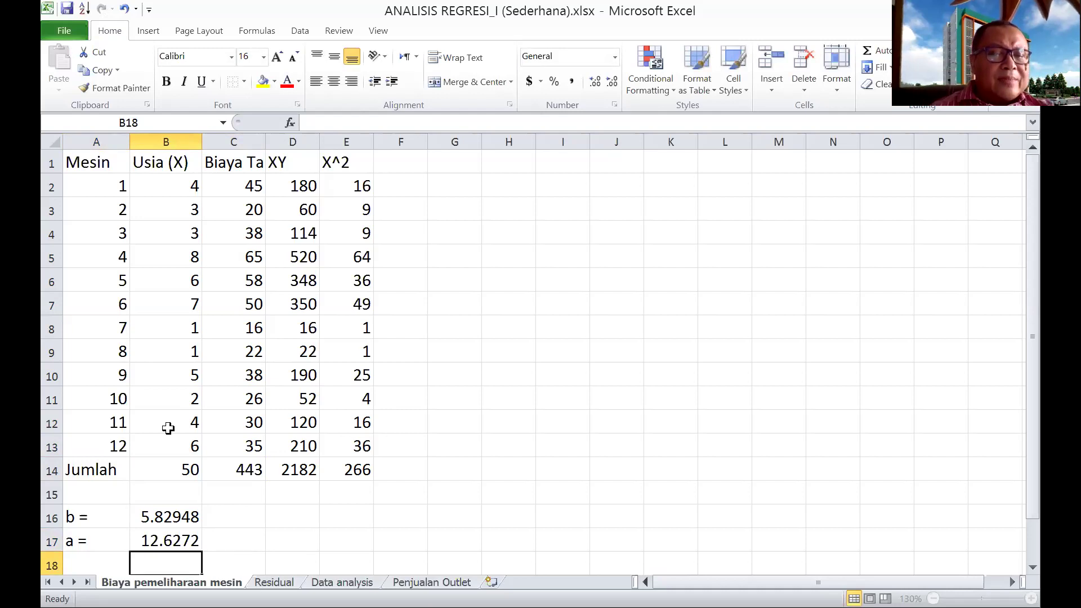
Step: Write the regression equation "Y pred = 12.6272+5.82948X" as text in cell D16
{"action": "left_click", "coordinate": [293, 524]}
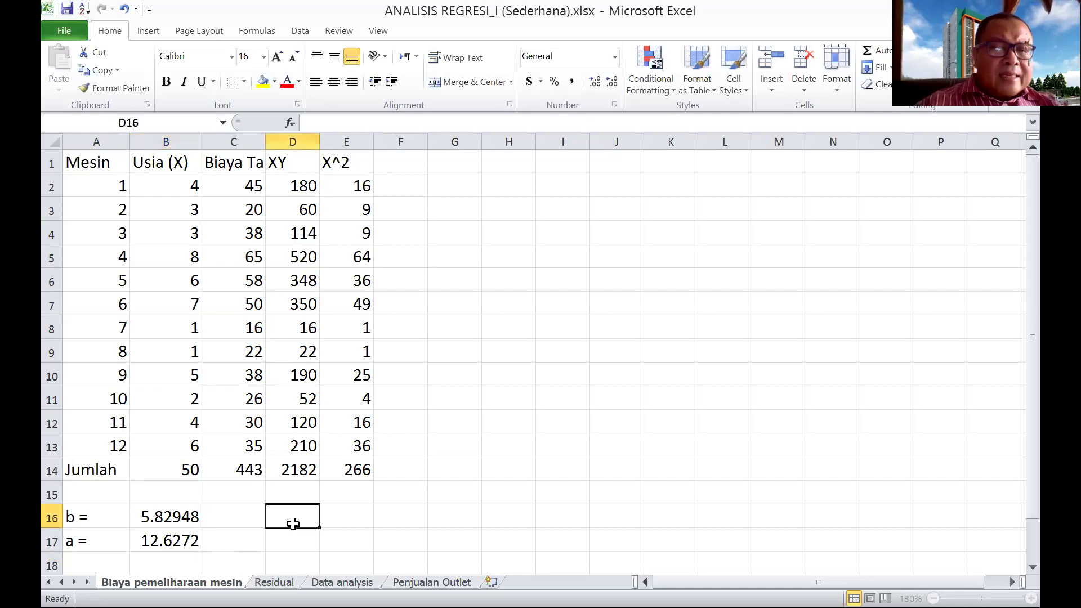
{"action": "type", "text": "Y"}
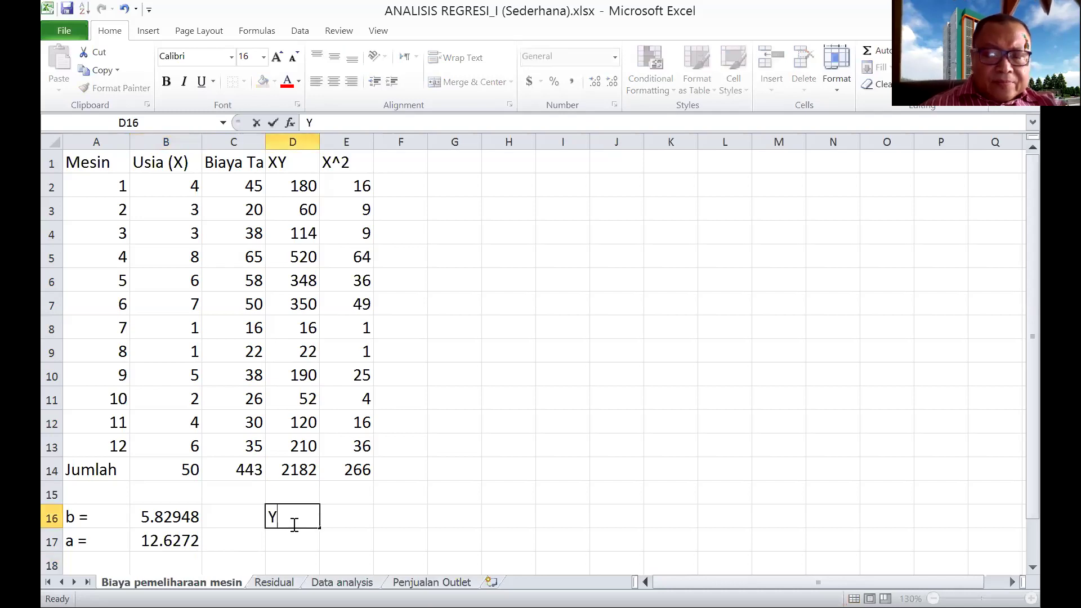
{"action": "type", "text": " pred ="}
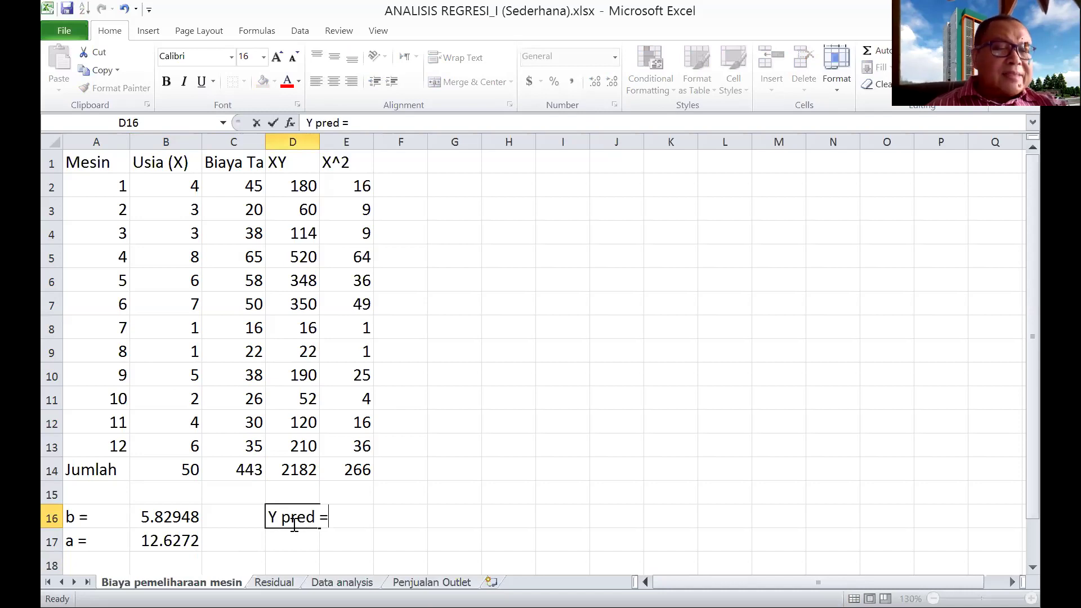
{"action": "type", "text": " 12.6272+5"}
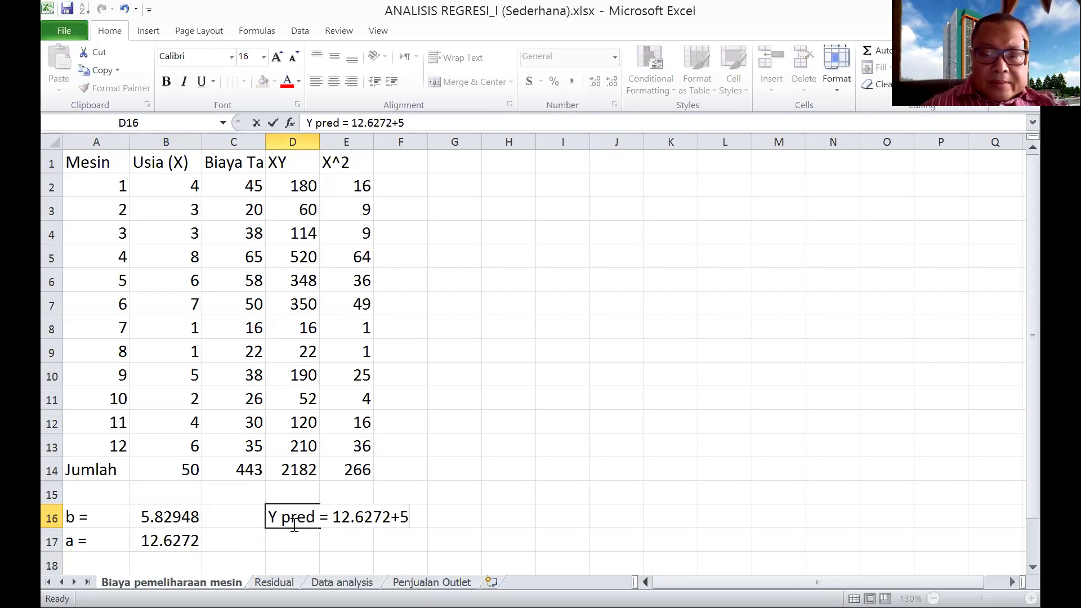
{"action": "type", "text": ".8"}
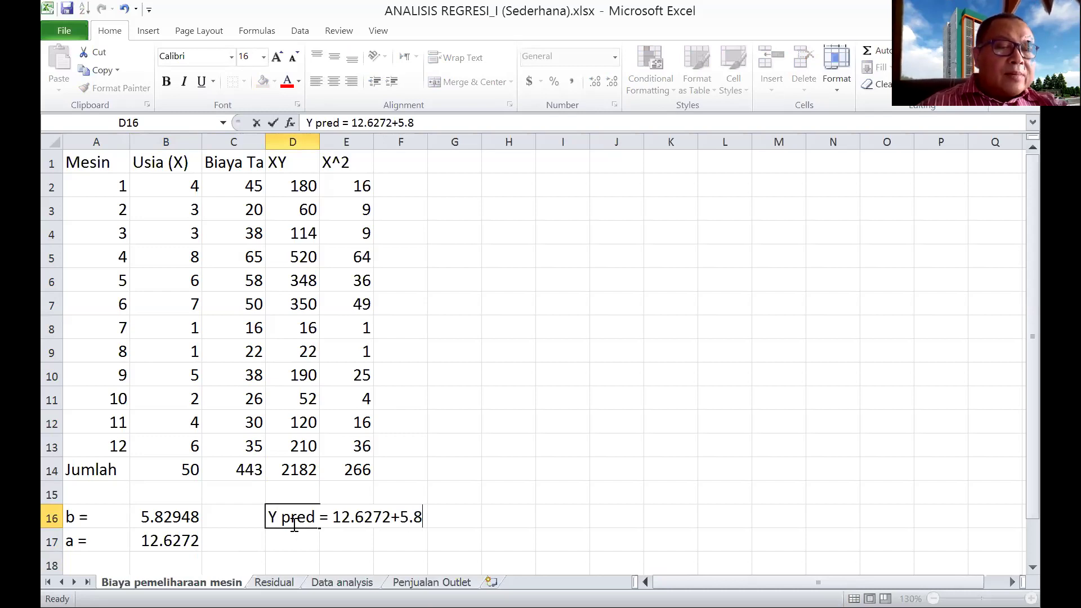
{"action": "type", "text": "2948X"}
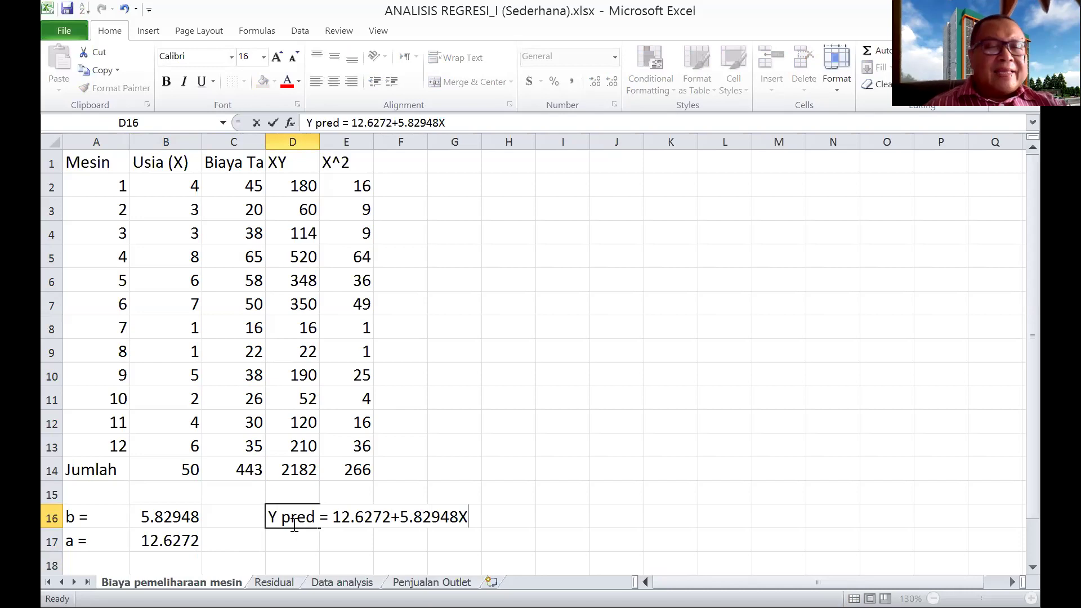
{"action": "key", "text": "Return"}
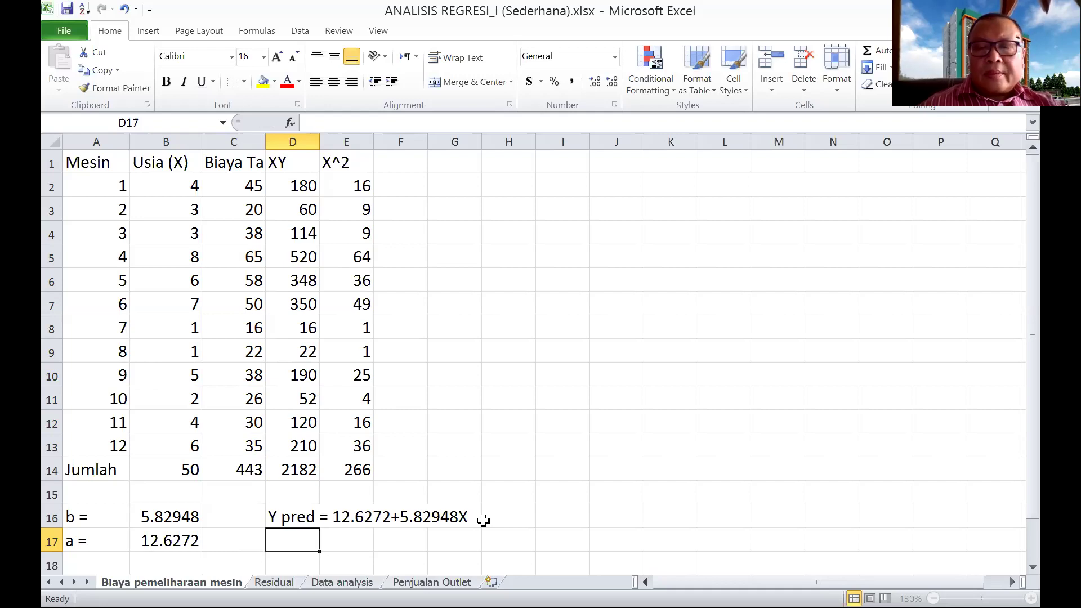
{"action": "key", "text": "alt+Tab"}
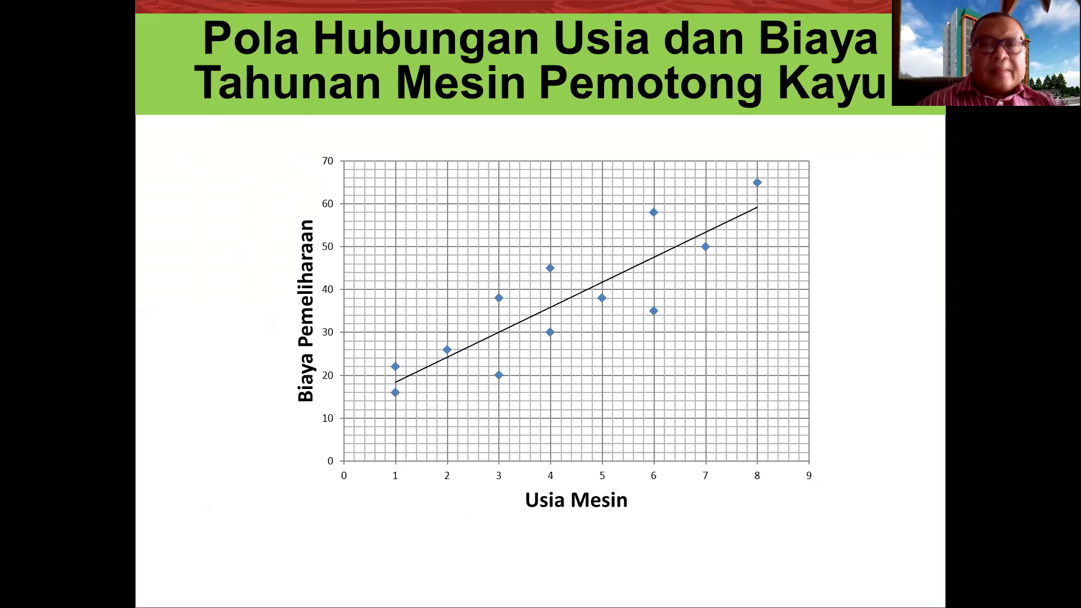
{"action": "key", "text": "Right"}
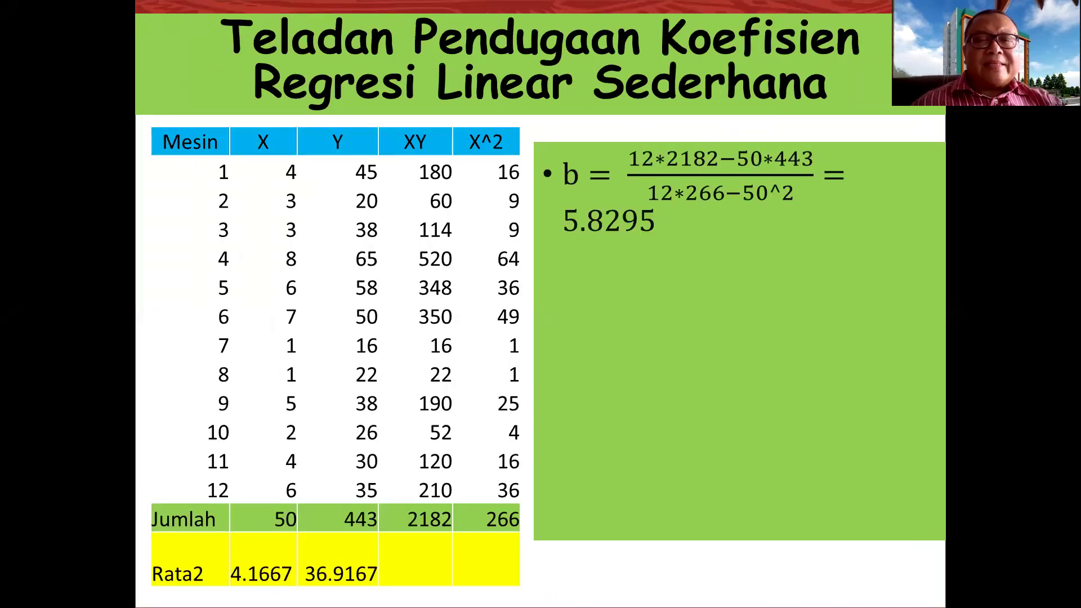
{"action": "key", "text": "Right"}
{"action": "key", "text": "Right"}
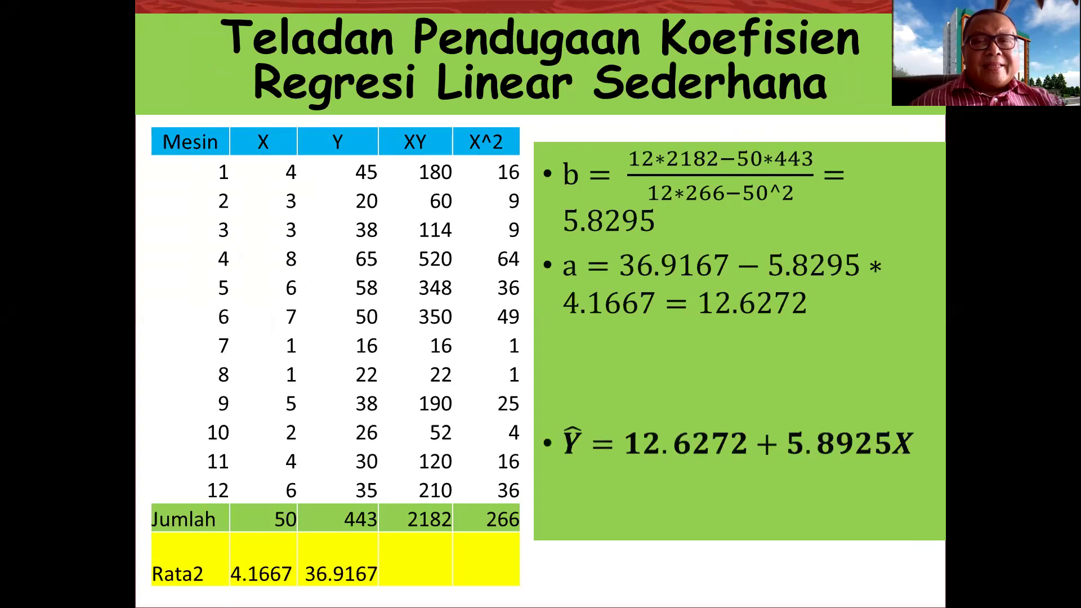
{"action": "key", "text": "Right"}
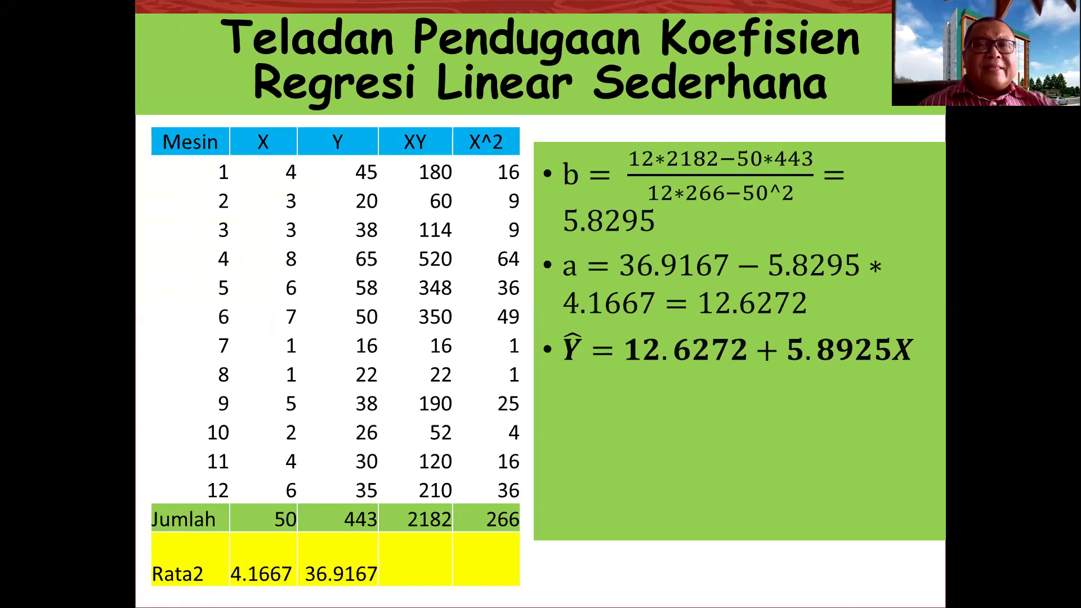
{"action": "key", "text": "Right"}
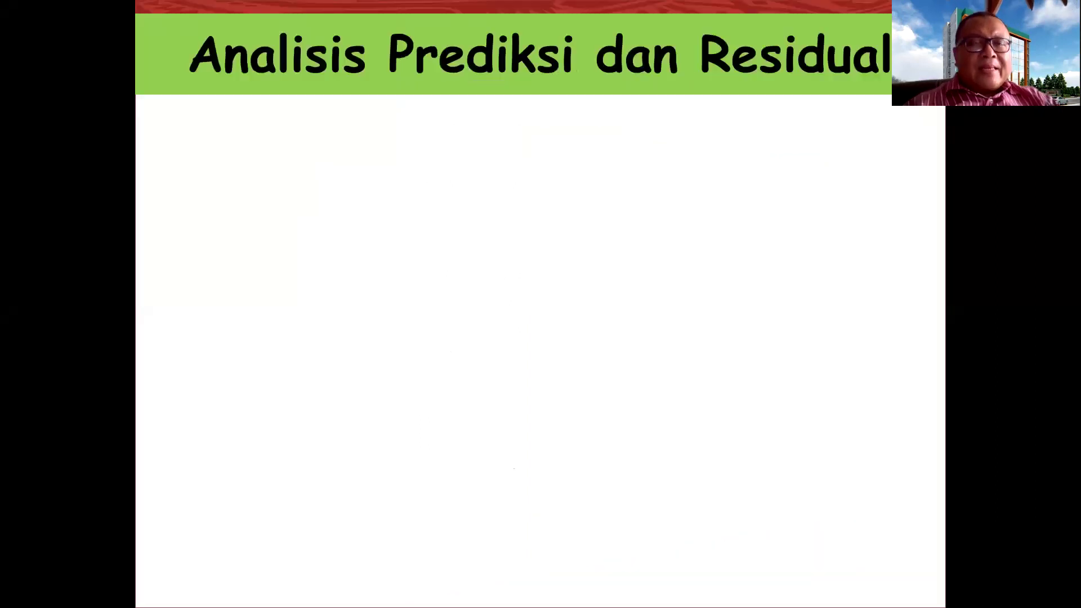
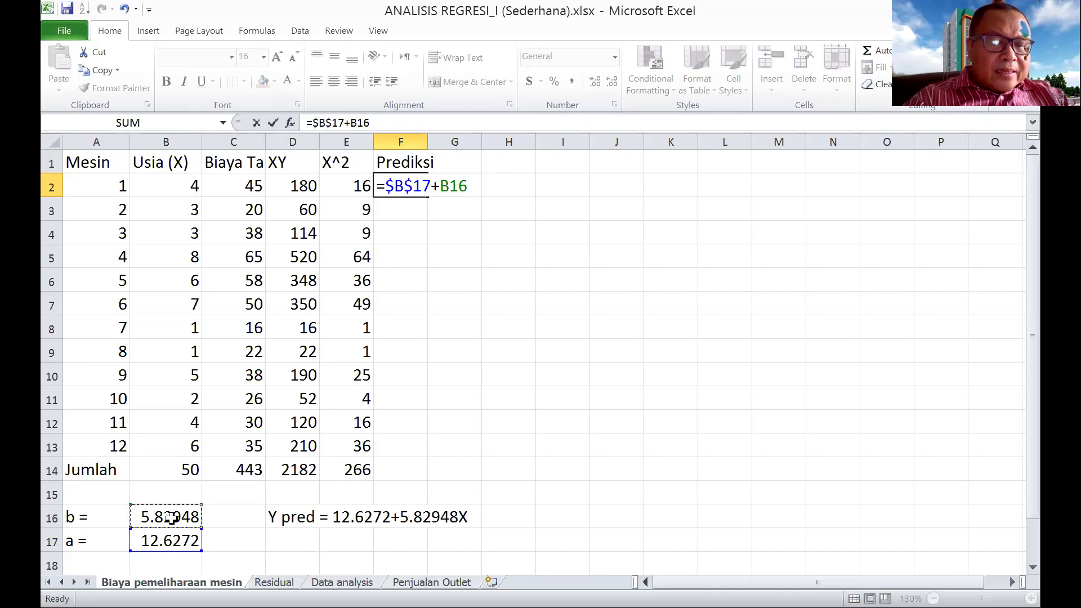
Step: Complete the prediction formula in F2 as =$B$17+$B$16*B2, with the slope cell B16 as an absolute reference
{"action": "key", "text": "F4"}
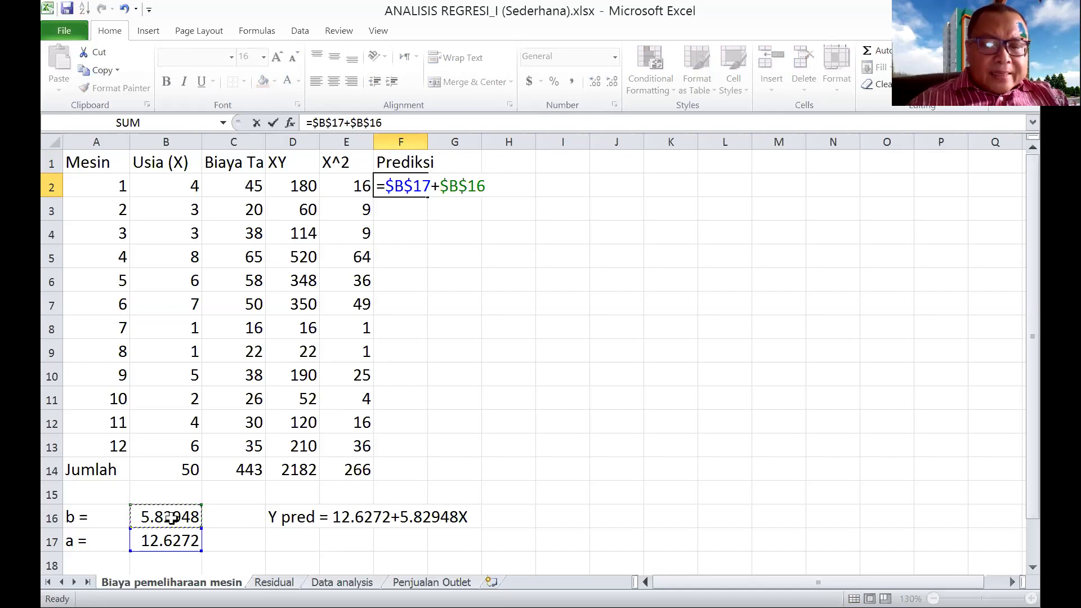
{"action": "type", "text": "*"}
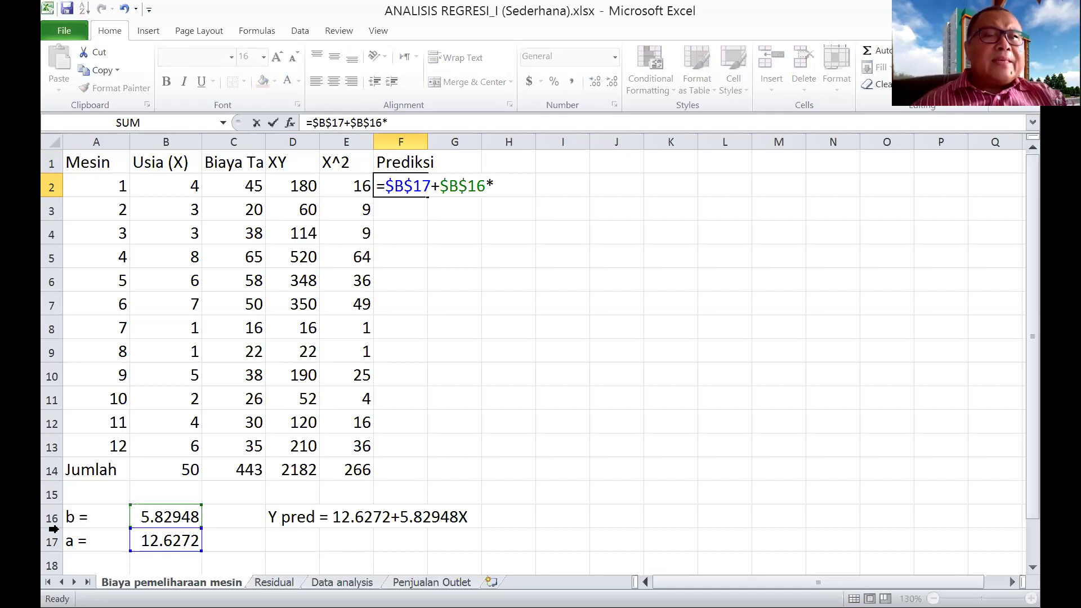
{"action": "left_click", "coordinate": [189, 186]}
{"action": "key", "text": "Return"}
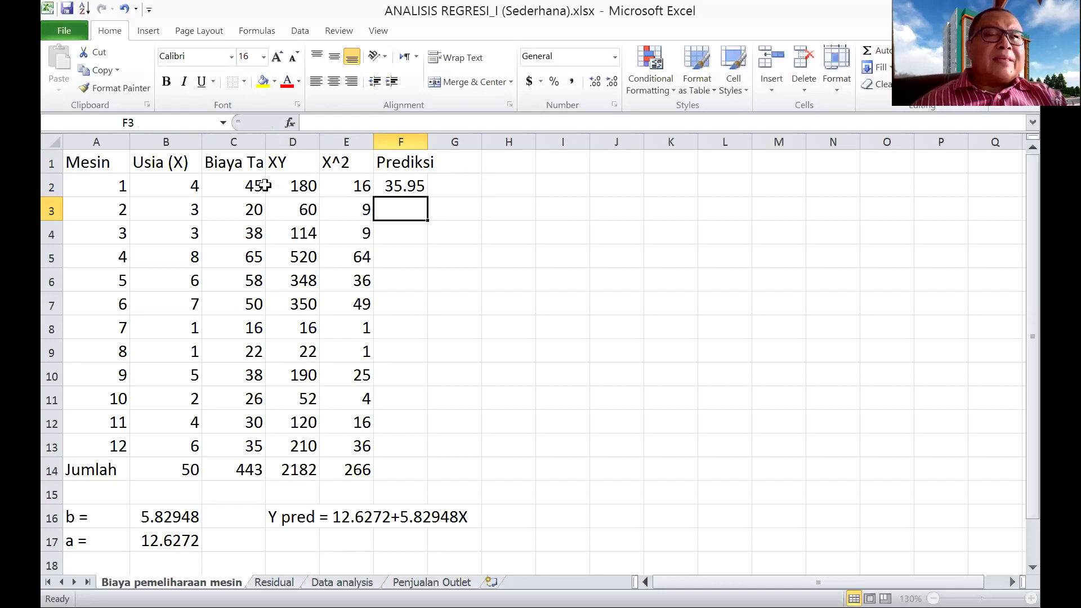
Step: Copy the prediction formula from F2 into F3:F13 and widen column F
{"action": "left_click", "coordinate": [402, 185]}
{"action": "key", "text": "ctrl+c"}
{"action": "left_click_drag", "start_coordinate": [401, 209], "coordinate": [401, 446]}
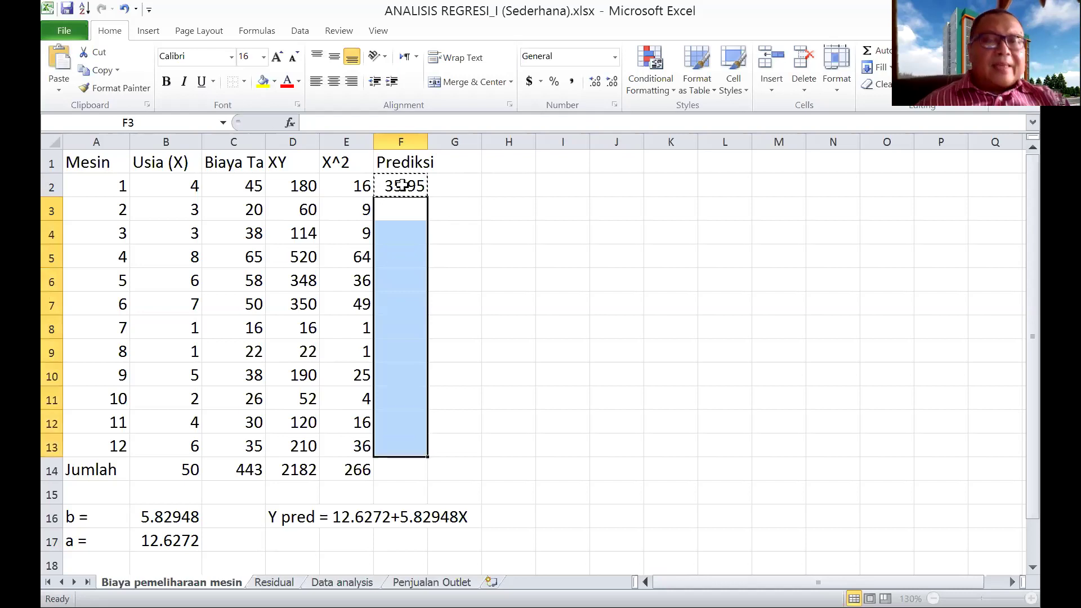
{"action": "key", "text": "ctrl+v"}
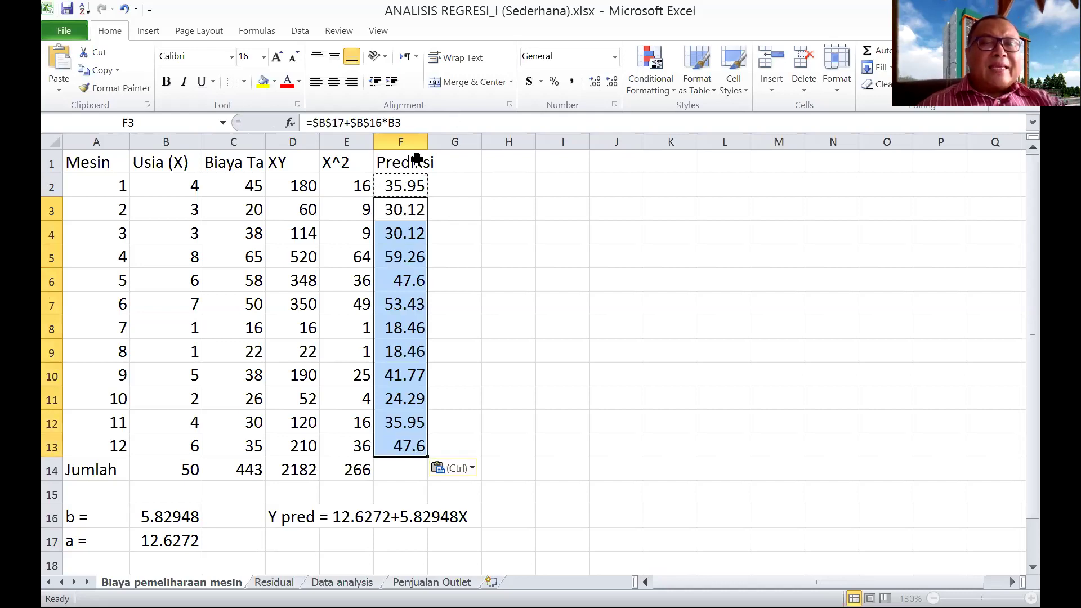
{"action": "left_click_drag", "start_coordinate": [427, 138], "coordinate": [457, 137]}
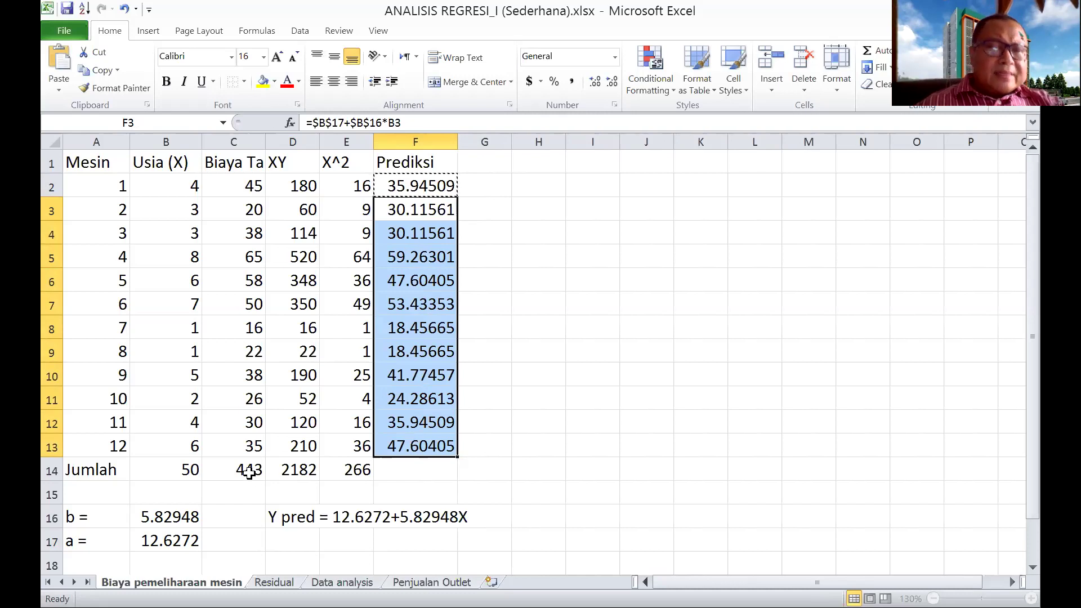
Step: Copy the sum formula from C14 into F14 to total the predictions
{"action": "left_click", "coordinate": [249, 473]}
{"action": "key", "text": "ctrl+c"}
{"action": "left_click", "coordinate": [431, 473]}
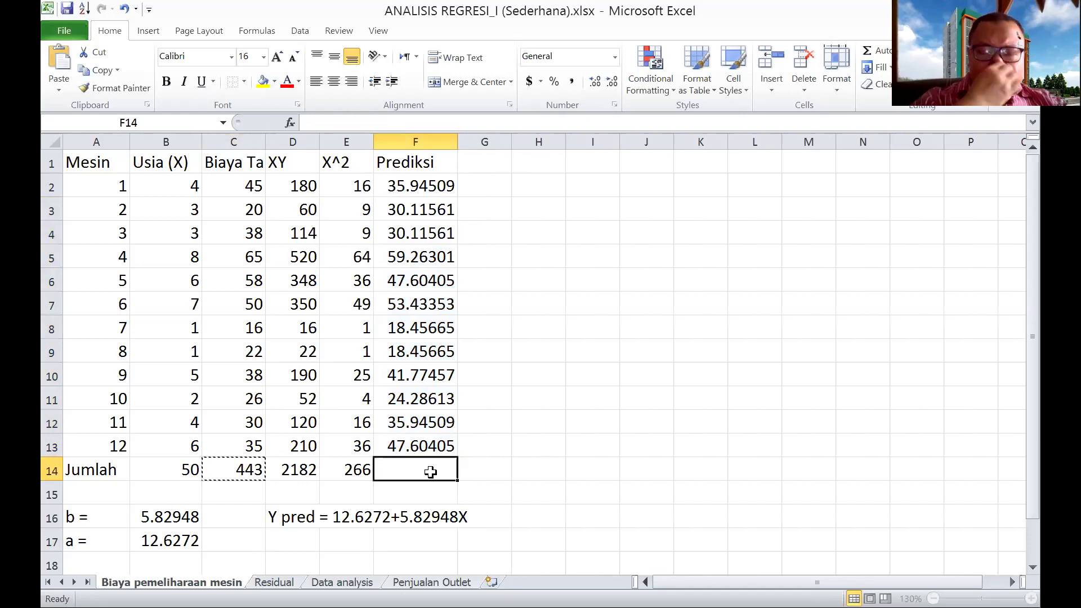
{"action": "key", "text": "ctrl+v"}
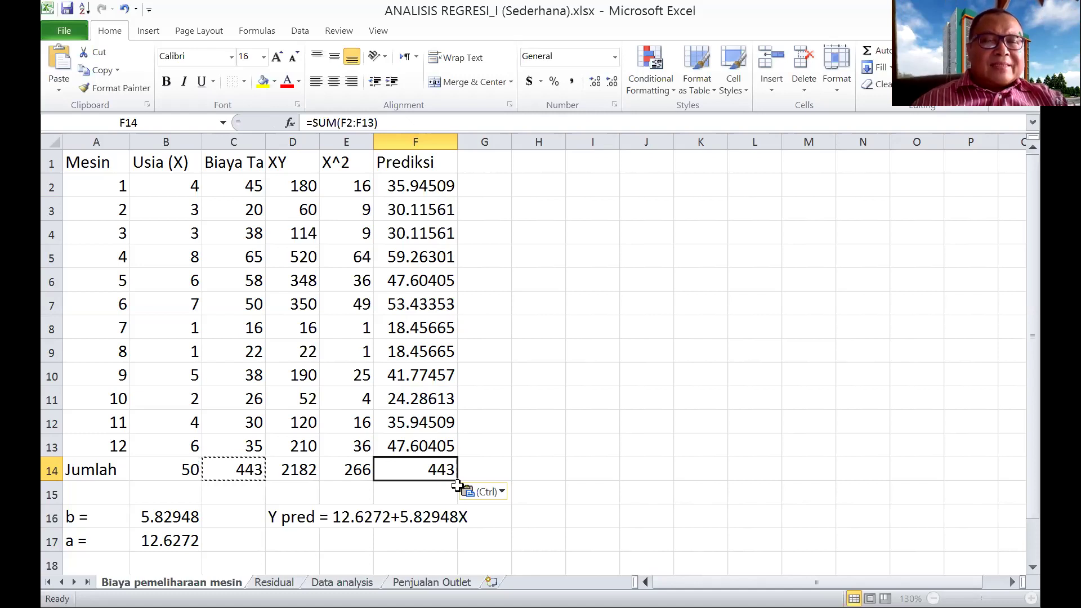
Step: Enter the header "Residual" in cell G1, beside the Prediksi column
{"action": "left_click", "coordinate": [491, 161]}
{"action": "type", "text": "Residual"}
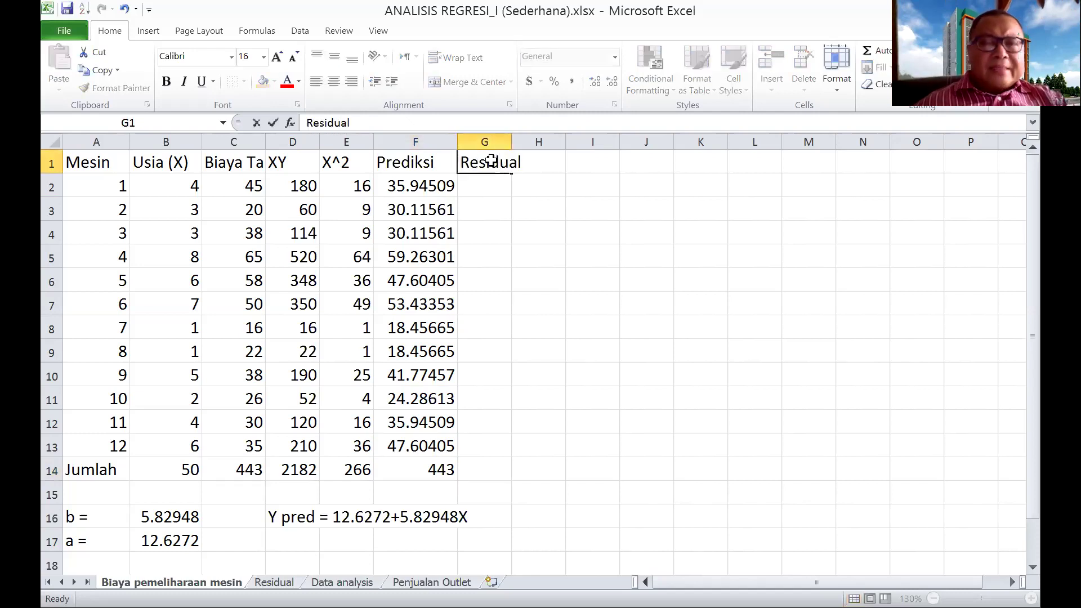
{"action": "key", "text": "Return"}
Step: Enter the residual formula =C2-F2 in G2, subtracting the prediction from the actual maintenance cost
{"action": "type", "text": "="}
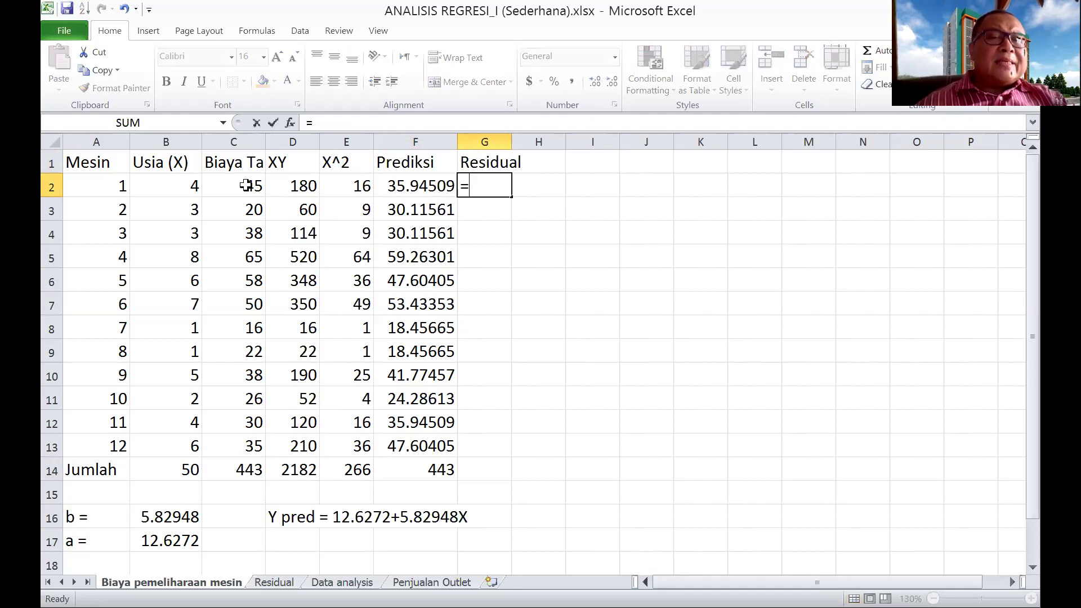
{"action": "left_click", "coordinate": [246, 186]}
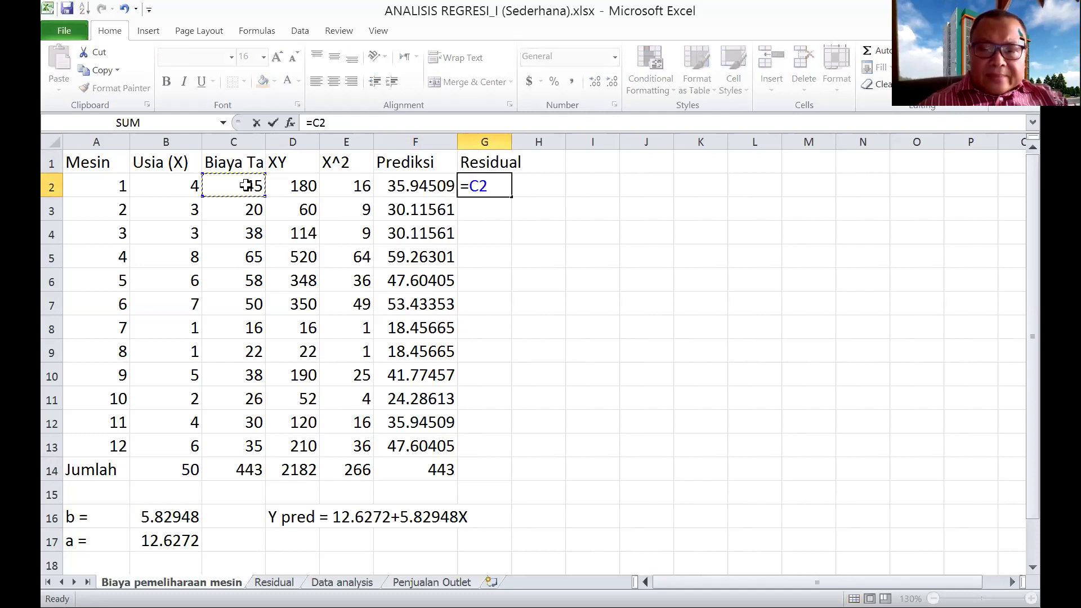
{"action": "type", "text": "-"}
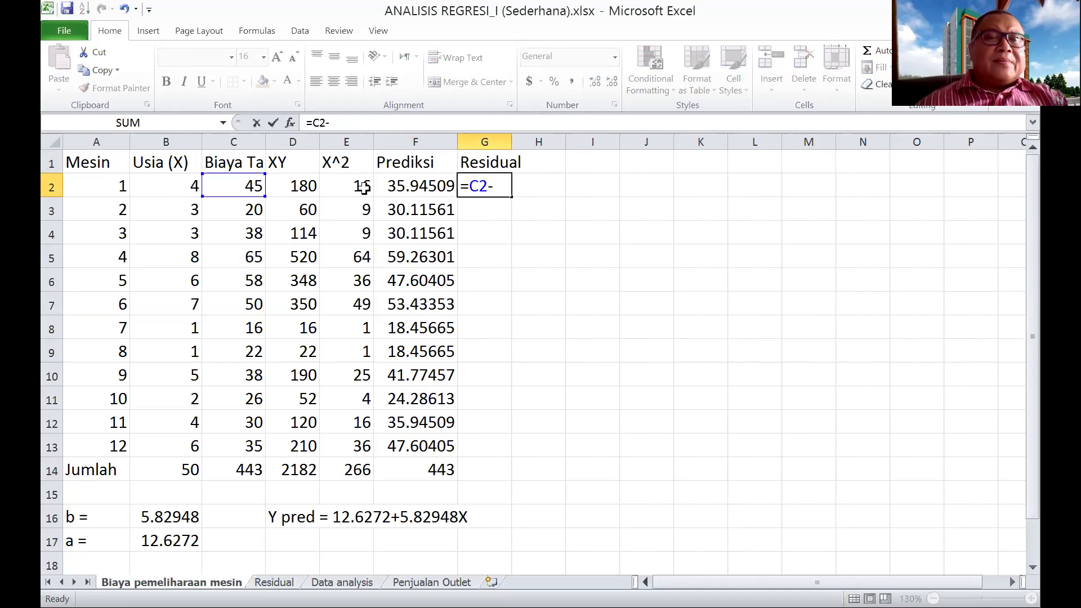
{"action": "left_click", "coordinate": [415, 191]}
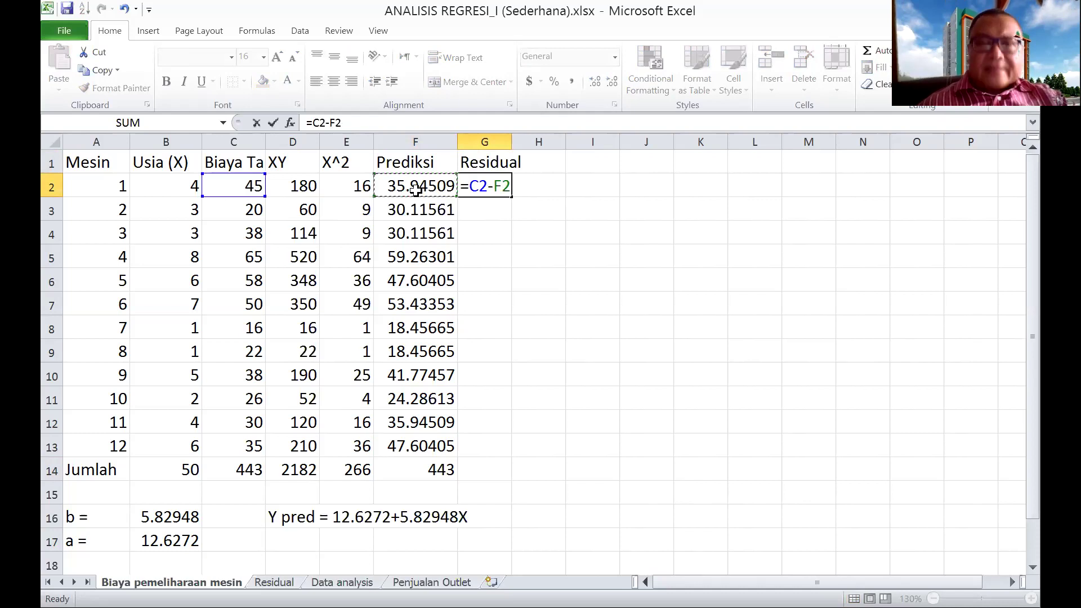
{"action": "key", "text": "Return"}
Step: Copy the residual formula from G2 into G3:G13 for the remaining machines
{"action": "key", "text": "Up"}
{"action": "key", "text": "ctrl+c"}
{"action": "key", "text": "Down"}
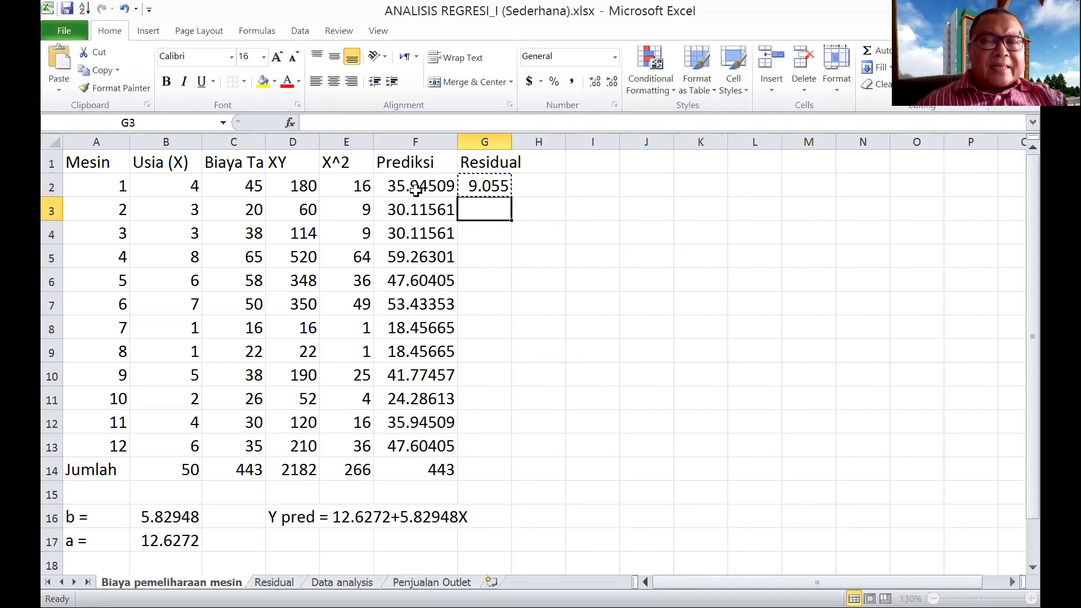
{"action": "key", "text": "shift+Down"}
{"action": "key", "text": "shift+Down"}
{"action": "key", "text": "shift+Down"}
{"action": "key", "text": "shift+Down"}
{"action": "key", "text": "shift+Down"}
{"action": "key", "text": "shift+Down"}
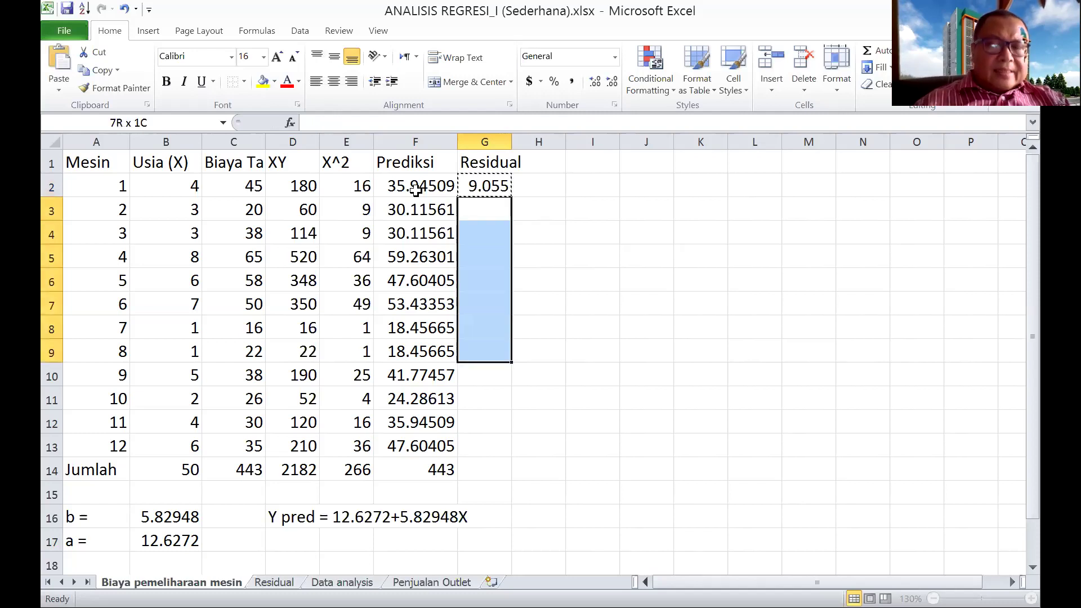
{"action": "key", "text": "shift+Down"}
{"action": "key", "text": "shift+Down"}
{"action": "key", "text": "shift+Down"}
{"action": "key", "text": "shift+Down"}
{"action": "key", "text": "ctrl+v"}
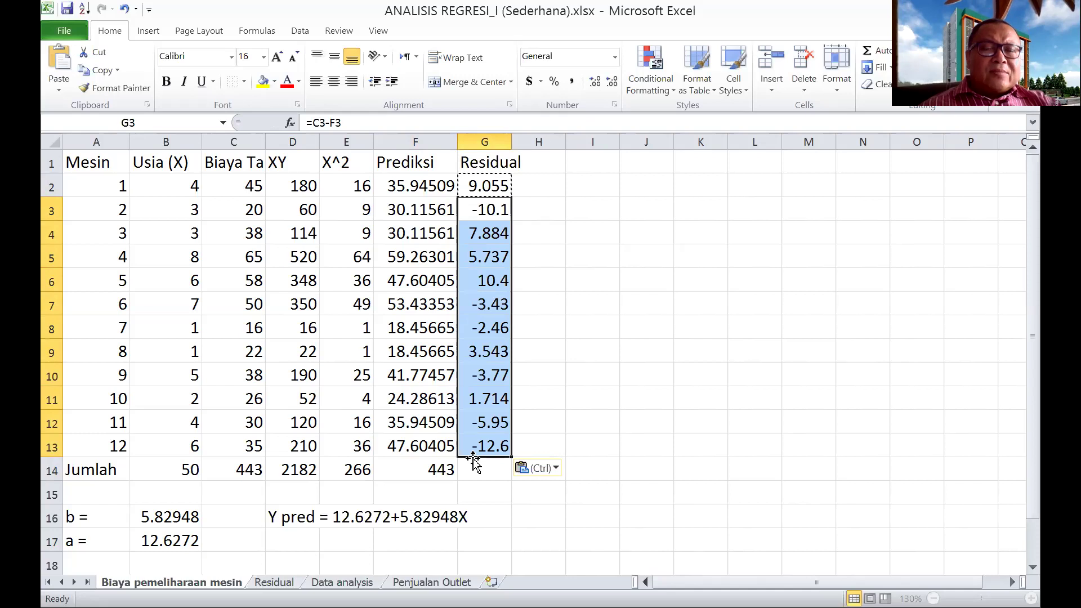
Step: Copy the sum formula from F14 into G14 to total the residuals
{"action": "left_click", "coordinate": [437, 471]}
{"action": "key", "text": "ctrl+c"}
{"action": "key", "text": "Right"}
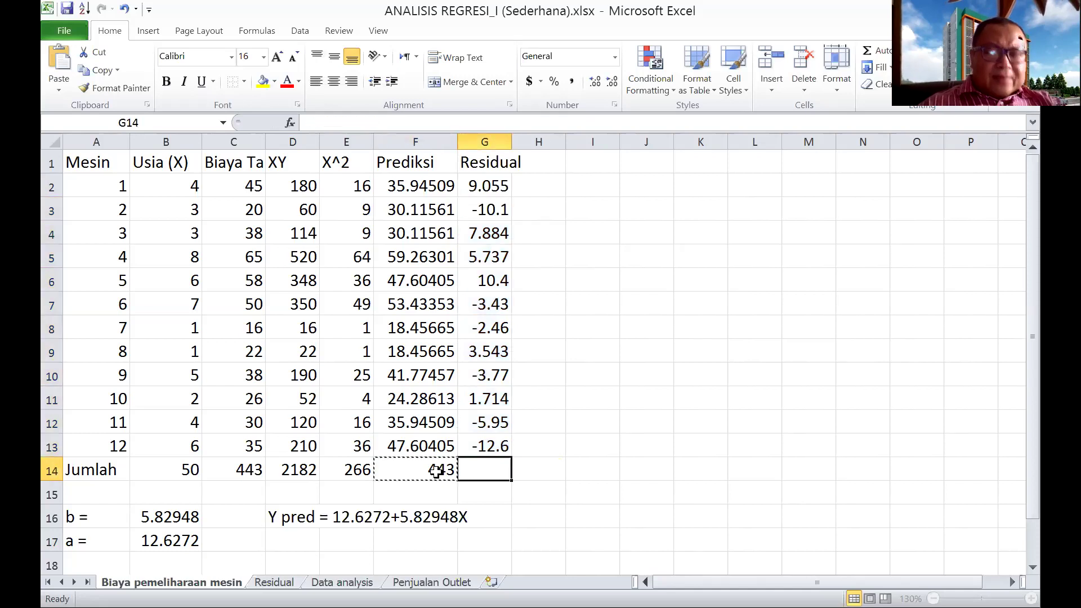
{"action": "key", "text": "ctrl+v"}
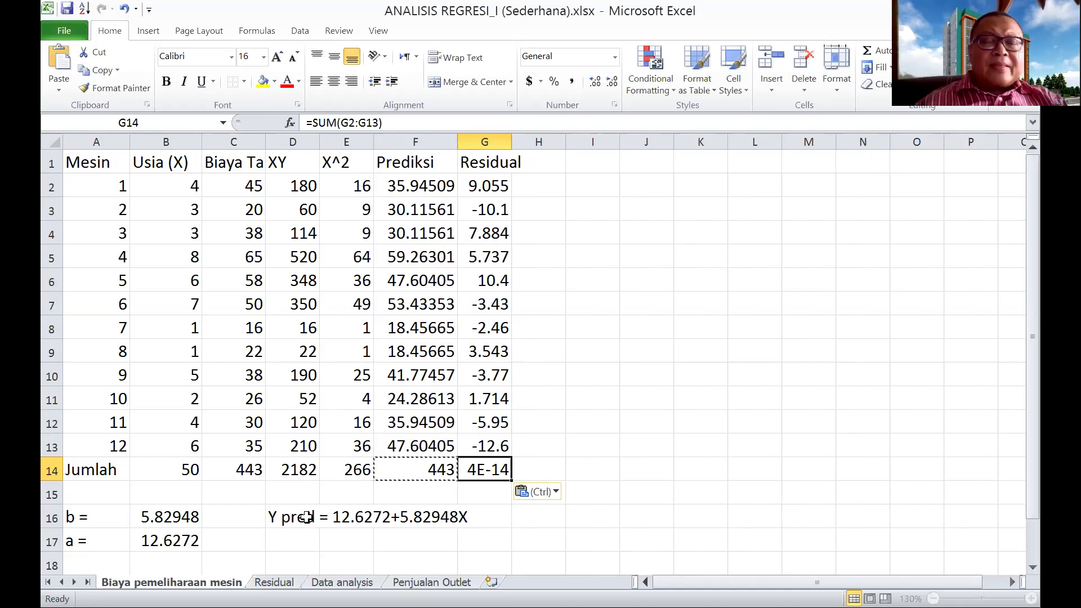
Step: Enter the header "Res^2" in cell H1, beside the Residual column
{"action": "left_click", "coordinate": [306, 517]}
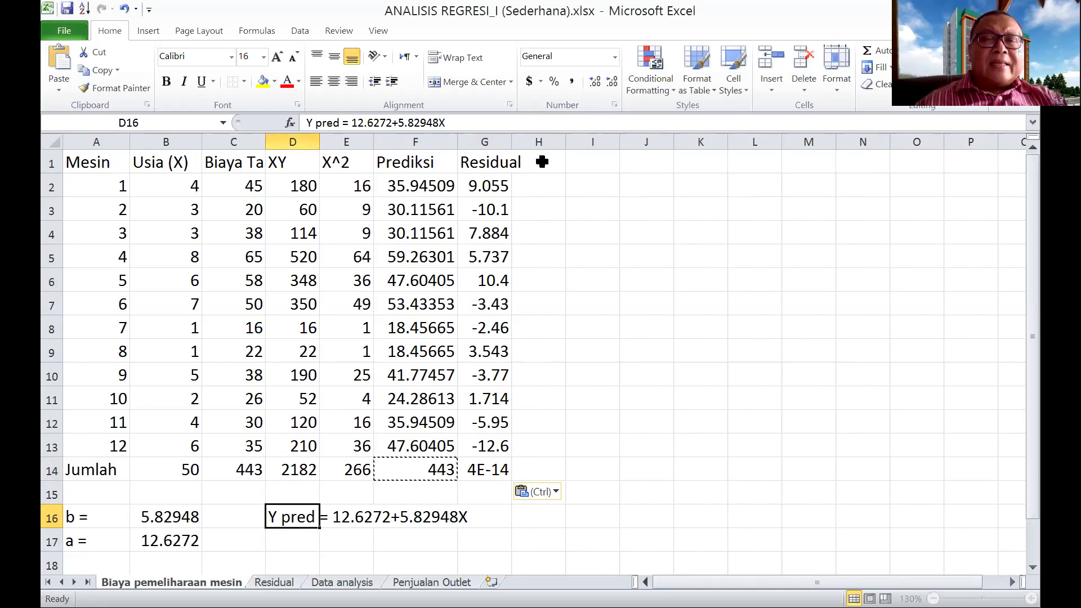
{"action": "left_click", "coordinate": [542, 162]}
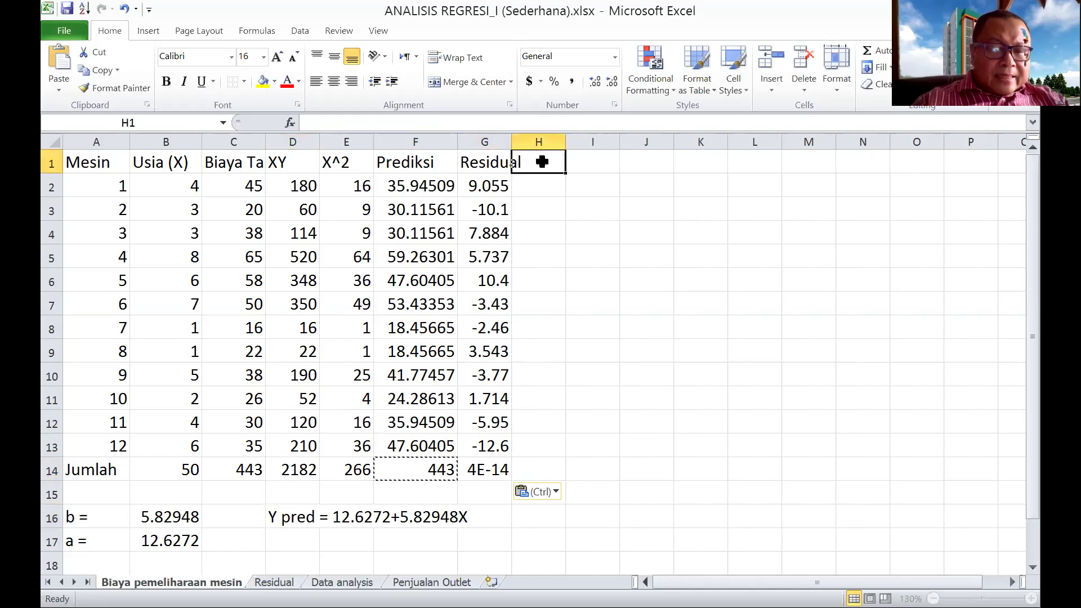
{"action": "type", "text": "Res"}
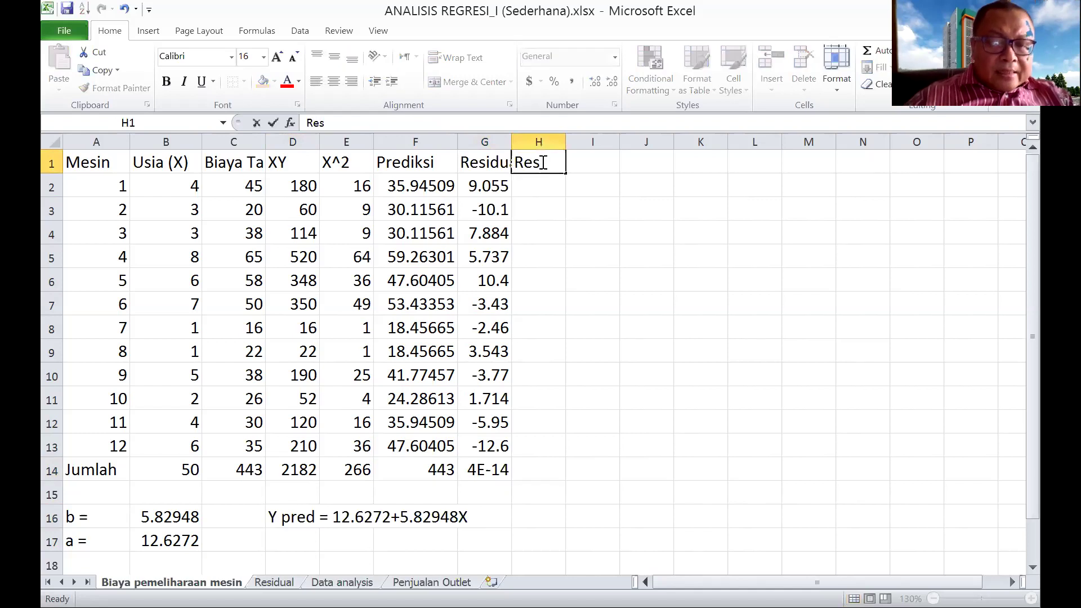
{"action": "type", "text": "^"}
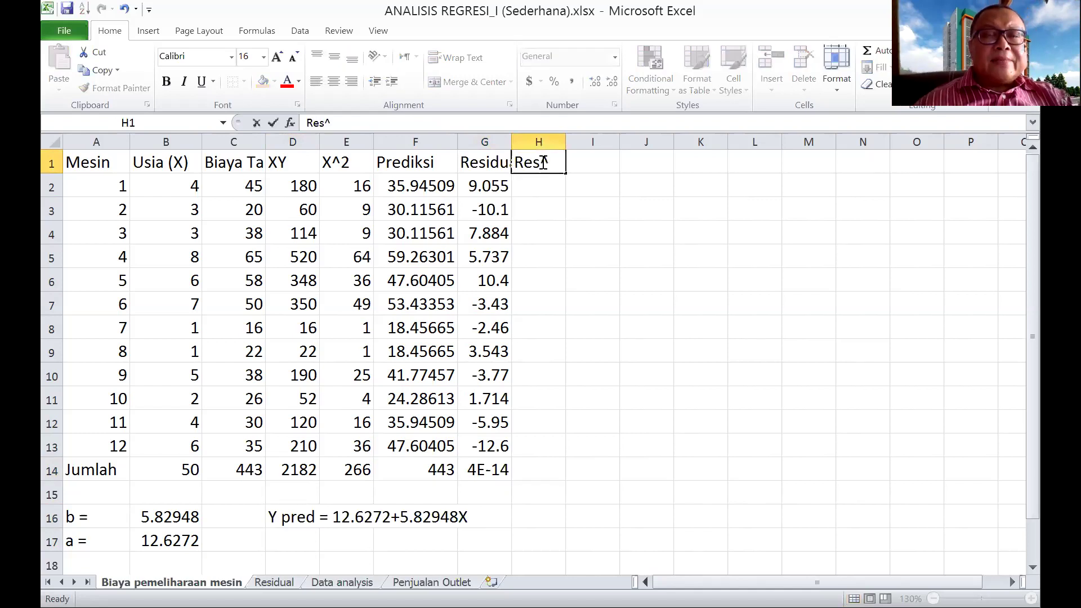
{"action": "type", "text": "2"}
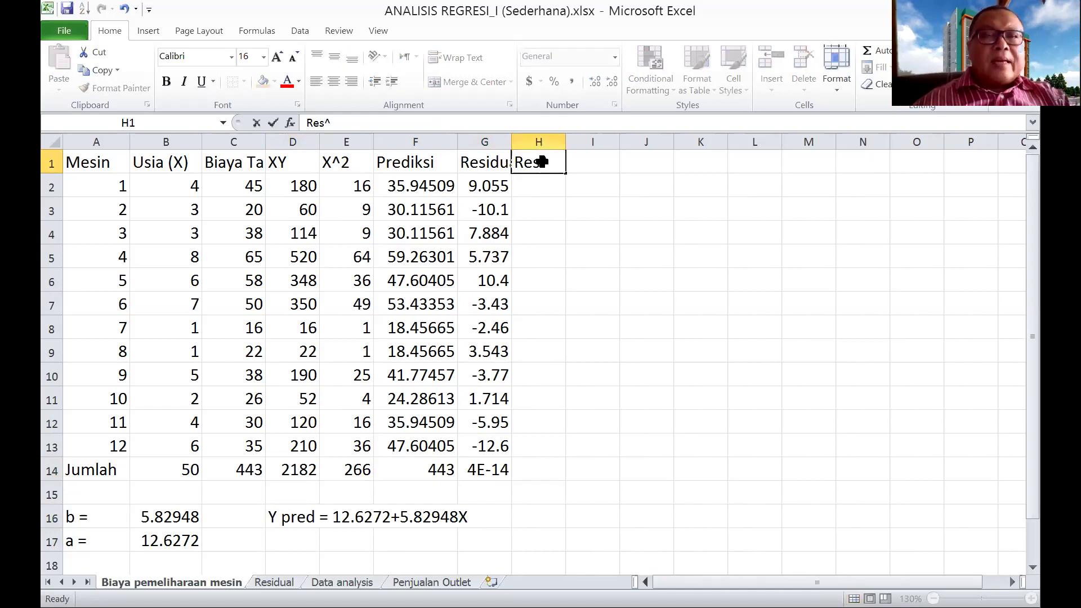
{"action": "key", "text": "Return"}
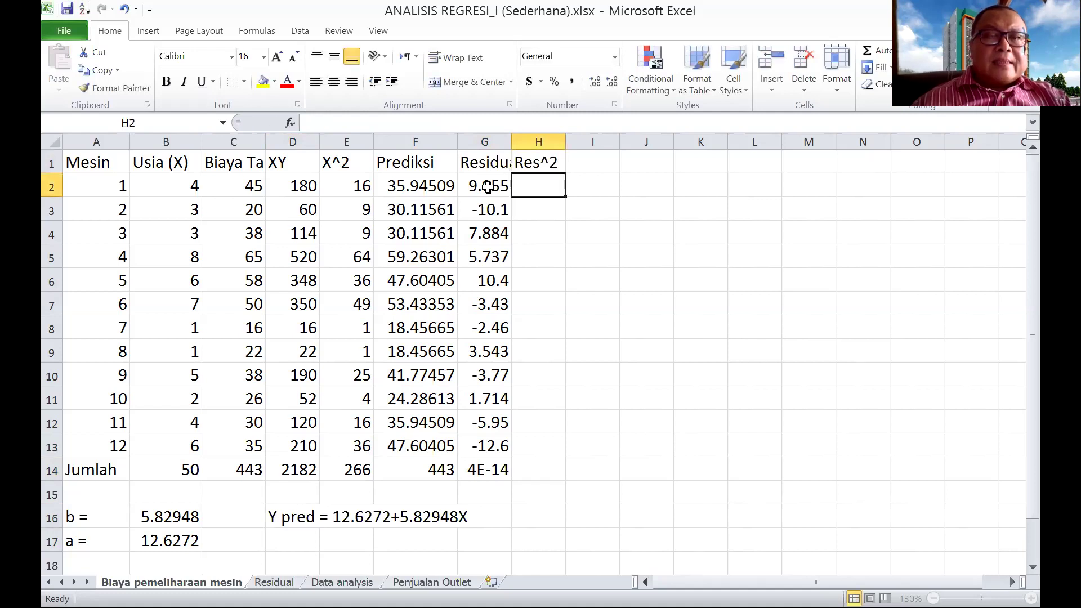
Step: Enter the squared residual formula =G2^2 in cell H2
{"action": "left_click", "coordinate": [487, 187]}
{"action": "key", "text": "Right"}
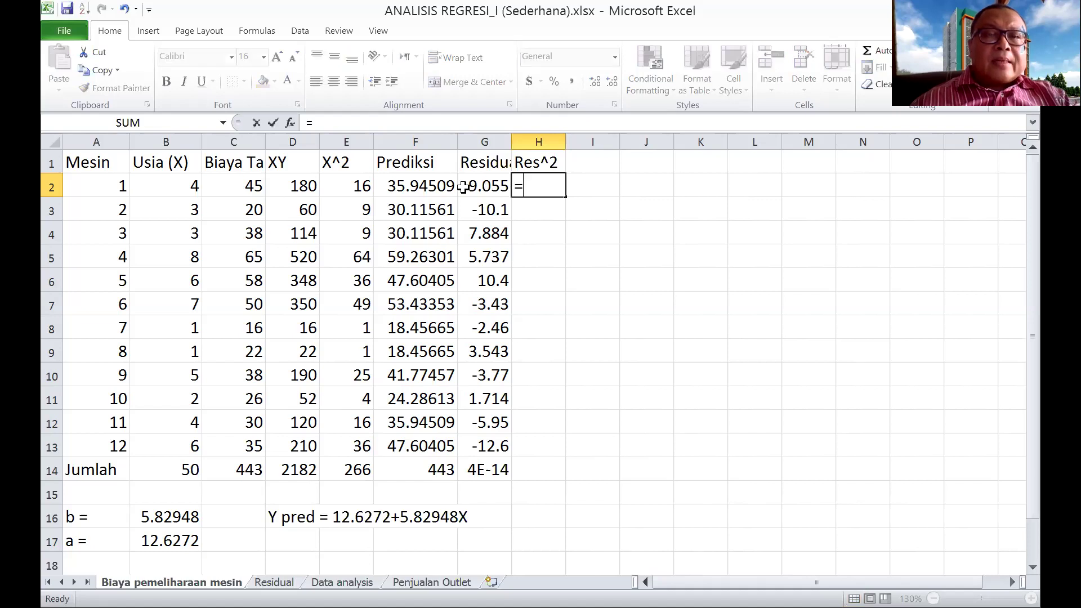
{"action": "left_click", "coordinate": [498, 186]}
{"action": "type", "text": "^2"}
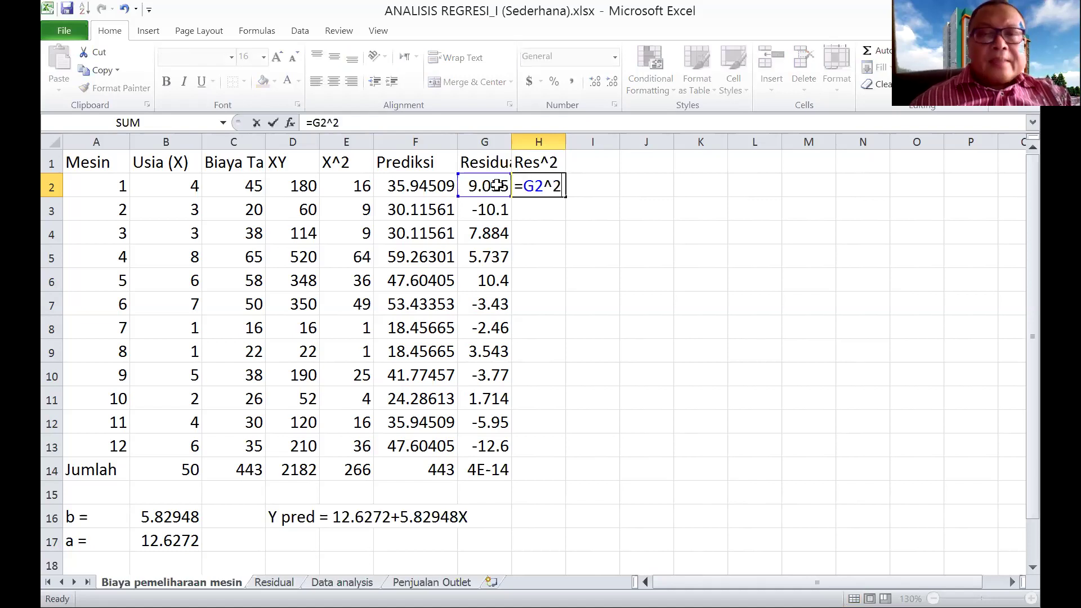
{"action": "key", "text": "Return"}
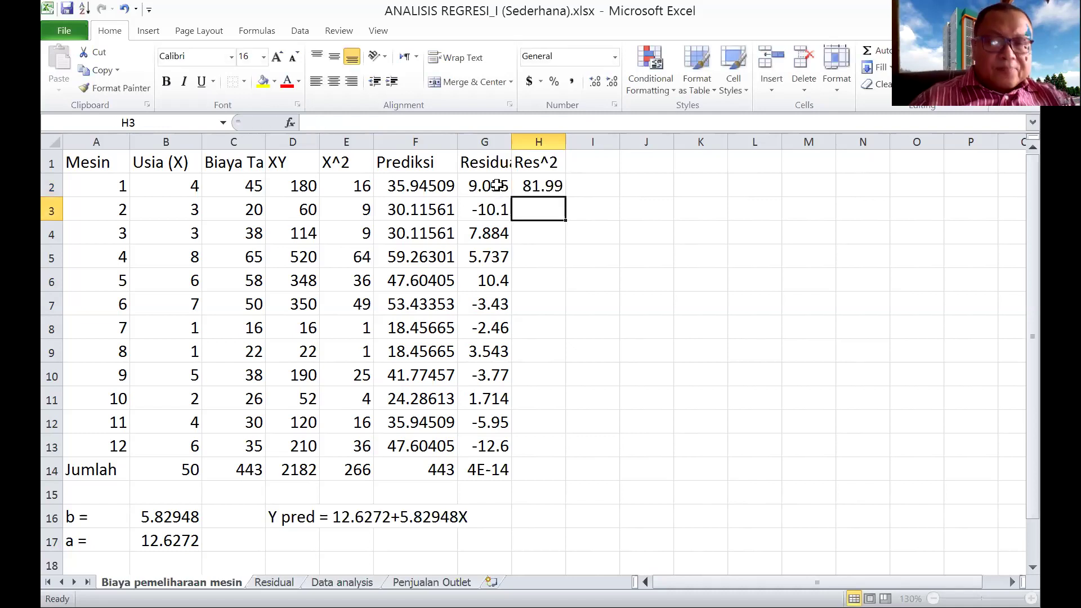
Step: Copy the squared residual formula from H2 into H3:H13
{"action": "key", "text": "Up"}
{"action": "key", "text": "ctrl+c"}
{"action": "key", "text": "Down"}
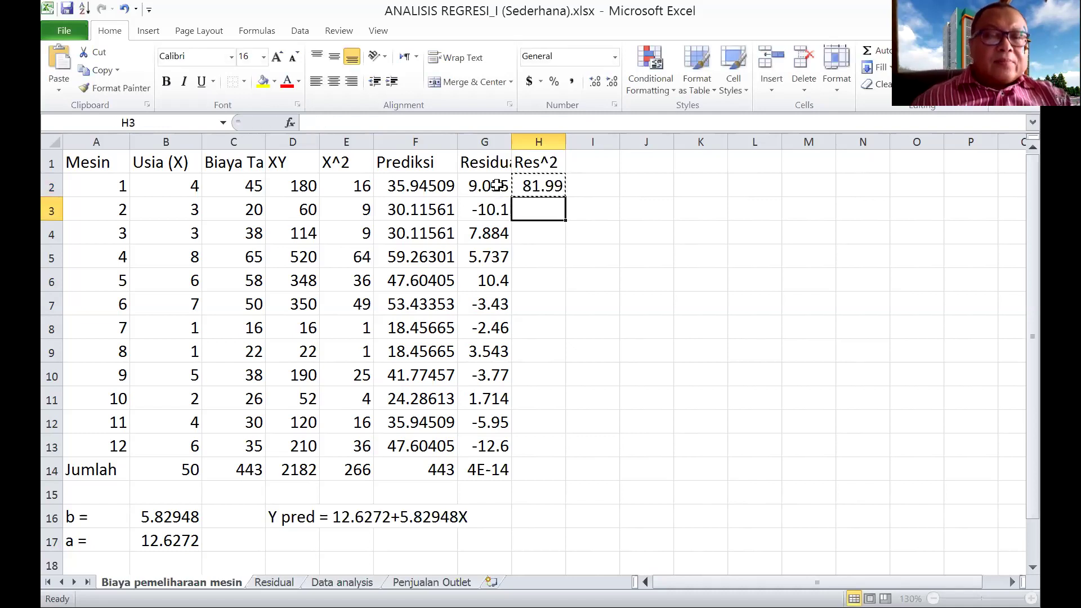
{"action": "key", "text": "shift+Down"}
{"action": "key", "text": "shift+Down"}
{"action": "key", "text": "shift+Down"}
{"action": "key", "text": "shift+Down"}
{"action": "key", "text": "shift+Down"}
{"action": "key", "text": "shift+Down"}
{"action": "key", "text": "shift+Down"}
{"action": "key", "text": "shift+Down"}
{"action": "key", "text": "shift+Down"}
{"action": "key", "text": "shift+Down"}
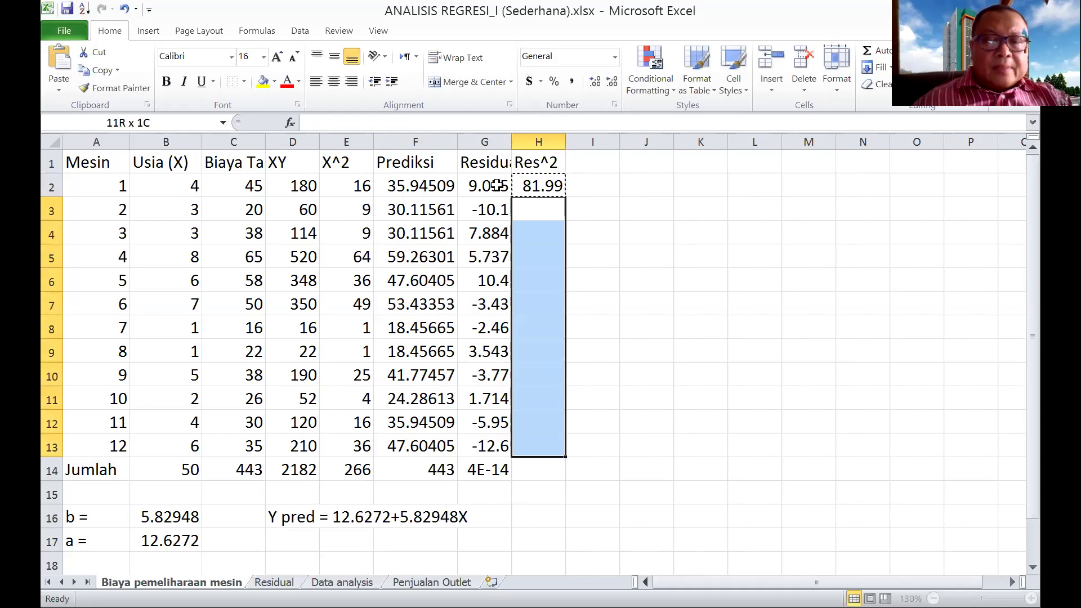
{"action": "key", "text": "ctrl+v"}
{"action": "key", "text": "Down"}
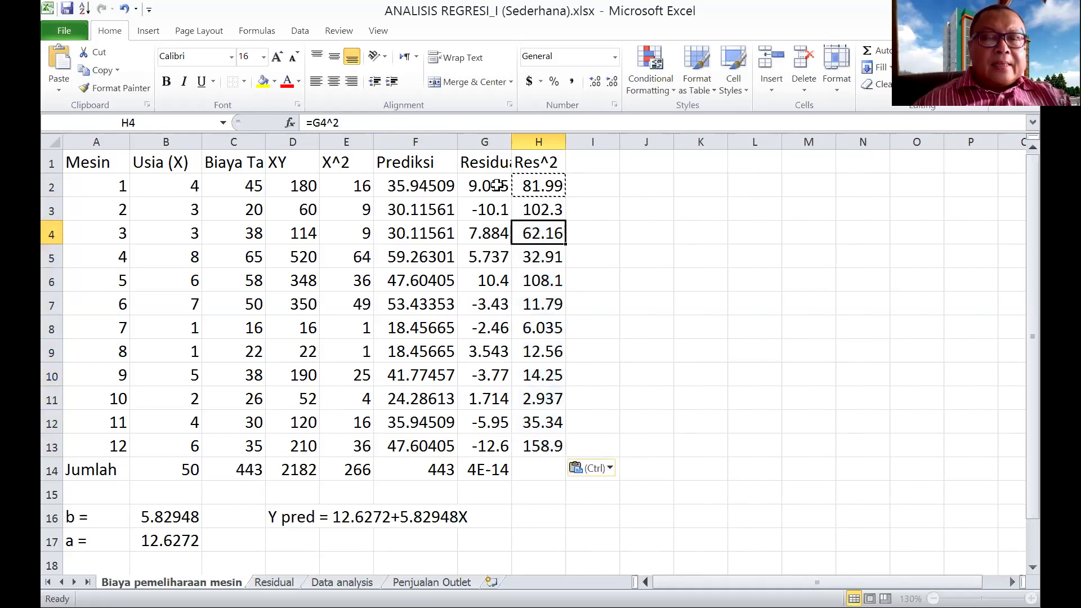
Step: Copy the sum formula from F14 into H14 to total the squared residuals
{"action": "left_click", "coordinate": [442, 469], "text": "ctrl"}
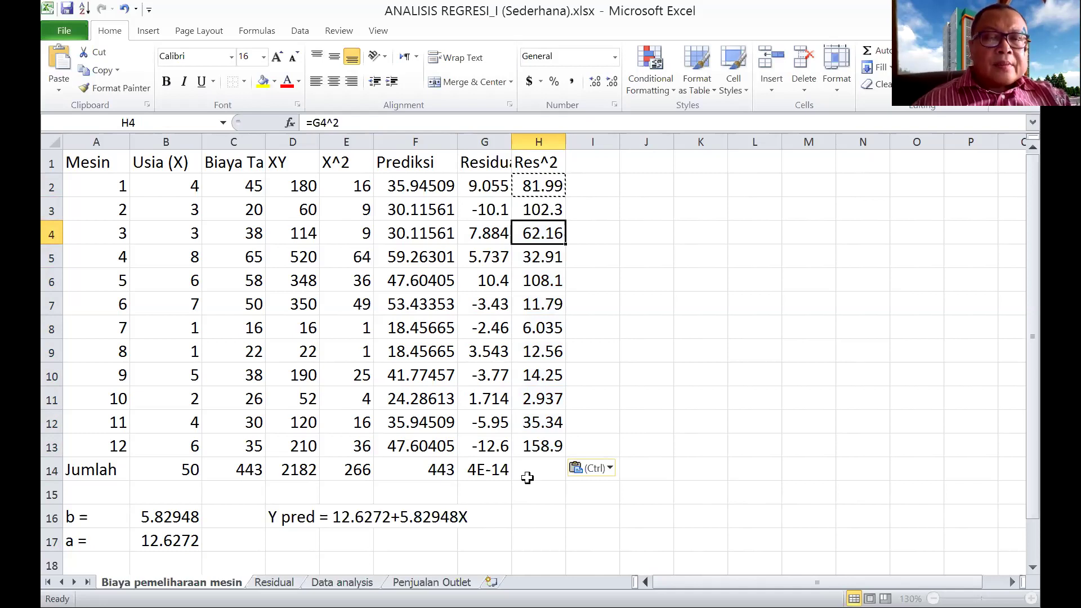
{"action": "left_click", "coordinate": [540, 466]}
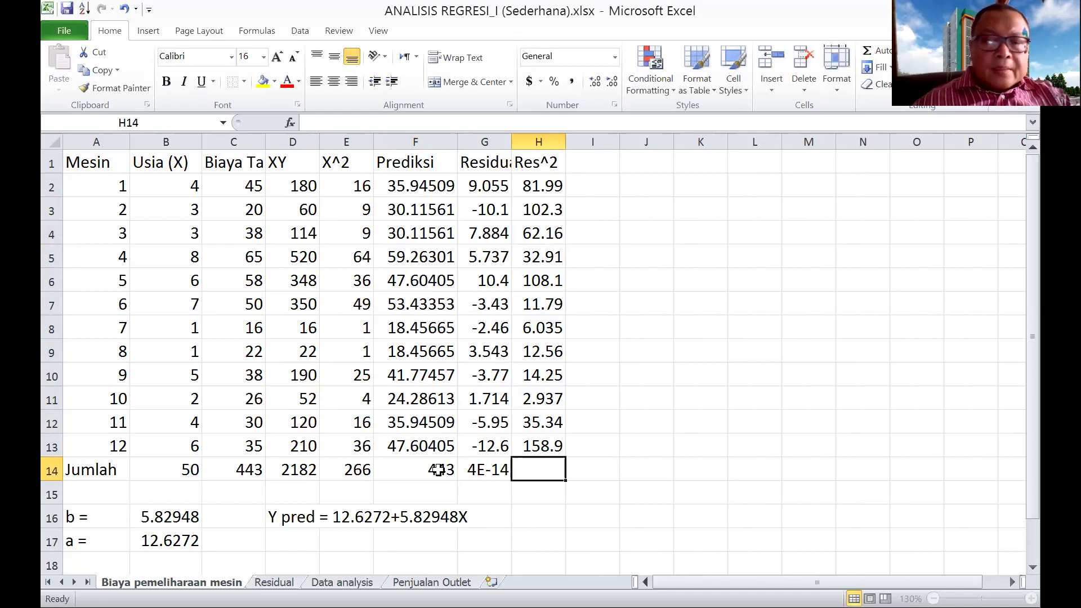
{"action": "left_click", "coordinate": [438, 470]}
{"action": "key", "text": "ctrl+c"}
{"action": "left_click", "coordinate": [546, 473]}
{"action": "key", "text": "ctrl+v"}
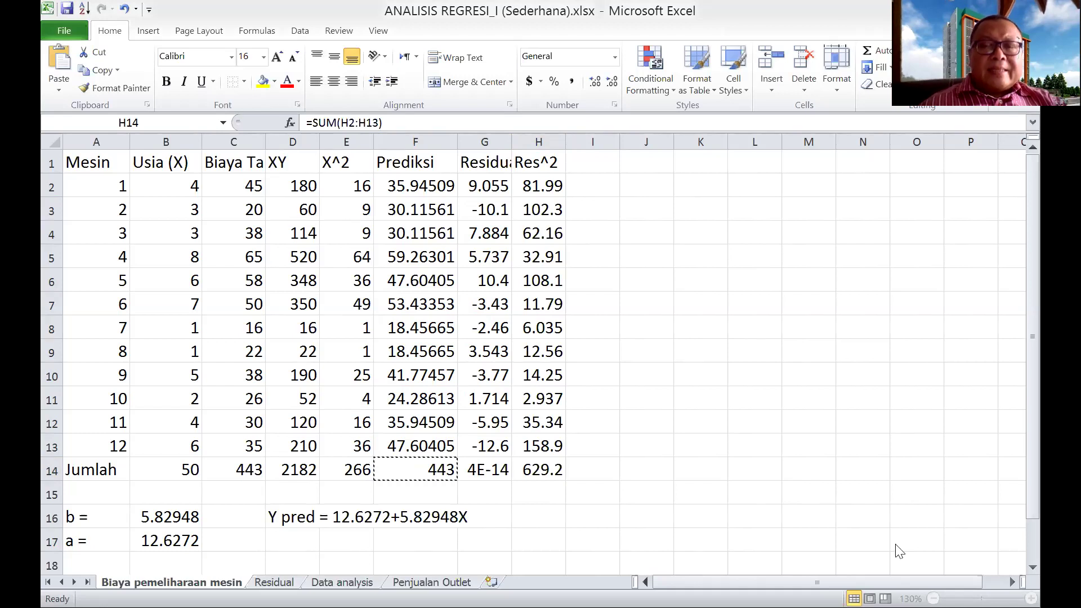
Step: View the "Analisis Prediksi dan Residual" slide in the presentation and return to the Excel workbook
{"action": "key", "text": "alt+Tab"}
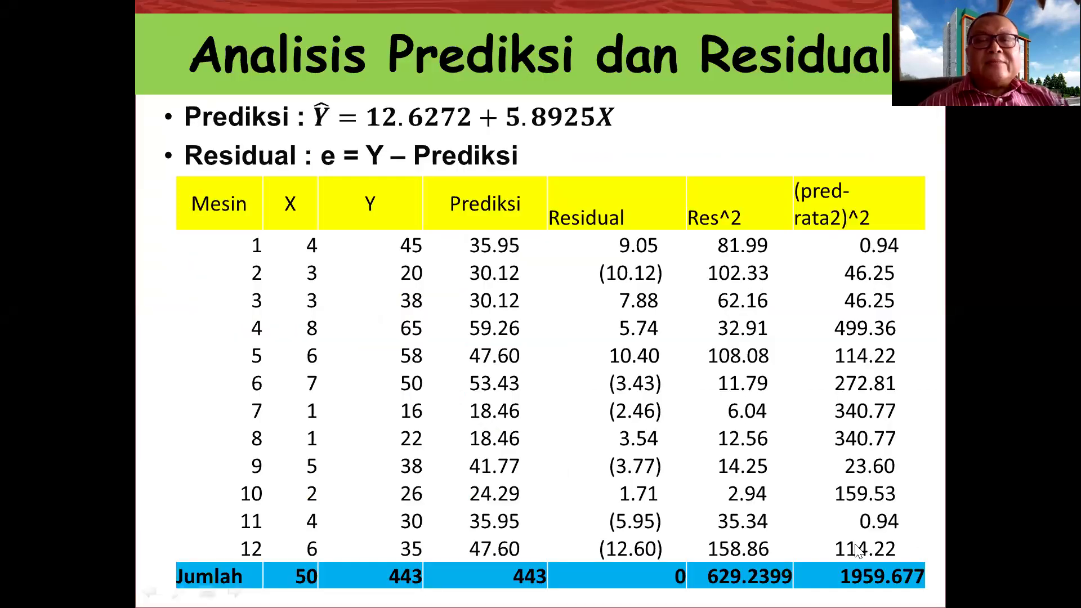
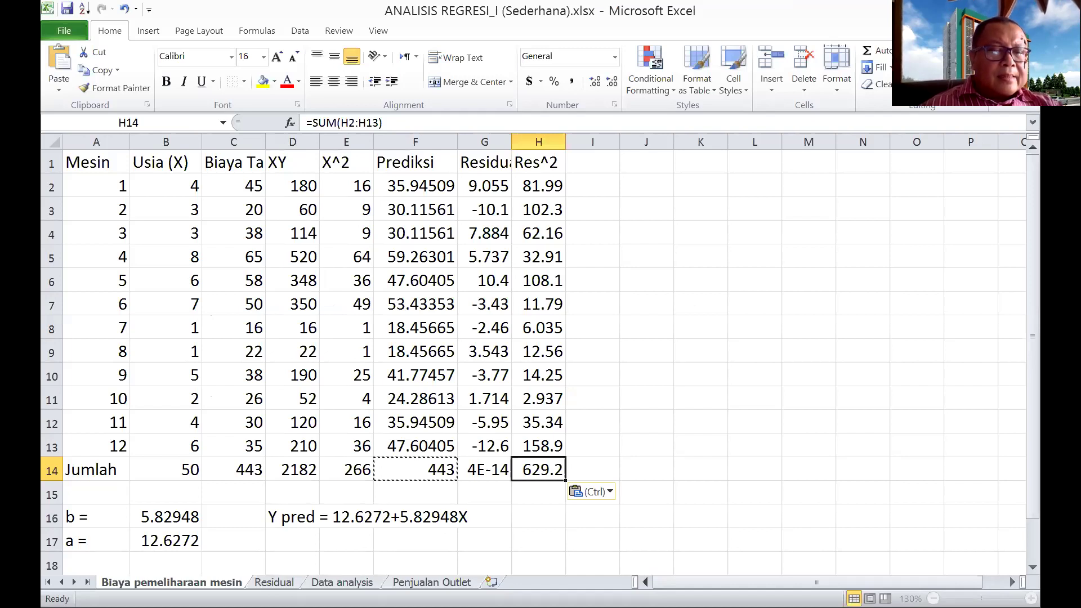
{"action": "key", "text": "alt+Tab"}
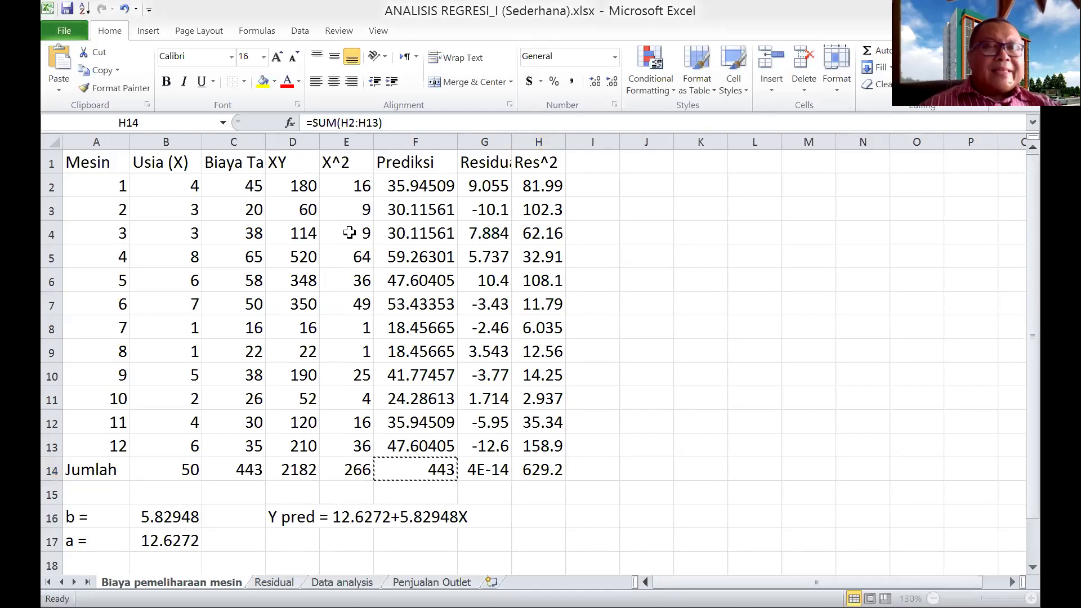
Step: Open the Regression tool from Data Analysis on the "Data analysis" worksheet
{"action": "left_click", "coordinate": [341, 583]}
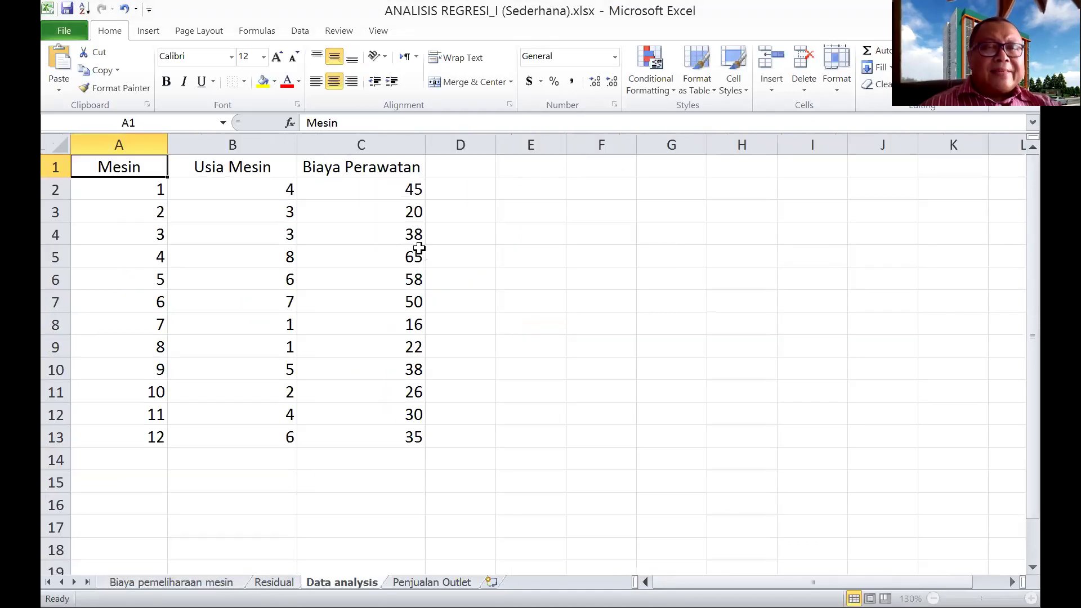
{"action": "left_click", "coordinate": [472, 293]}
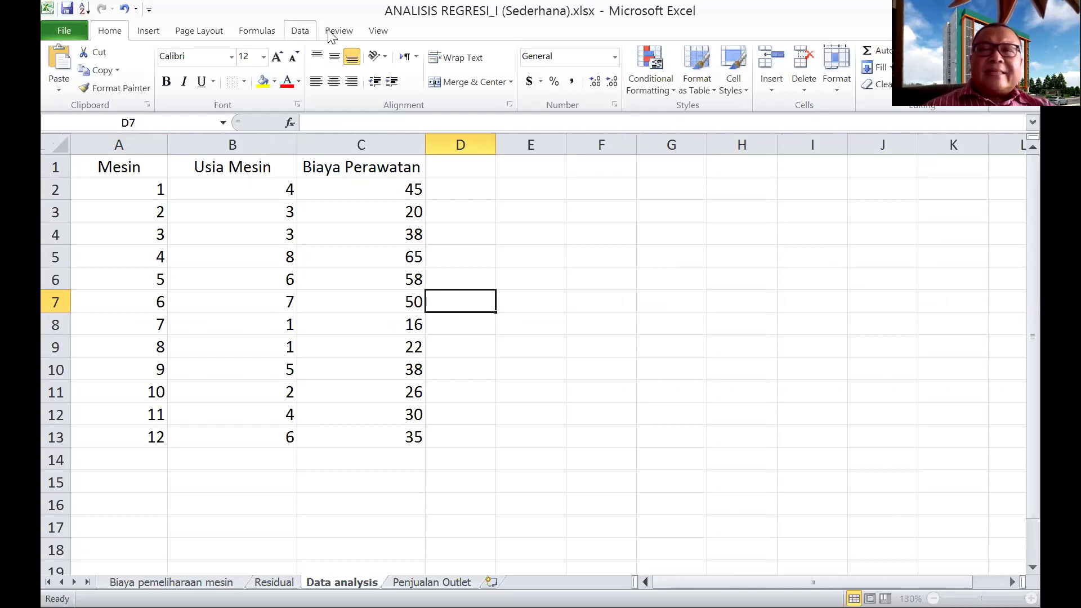
{"action": "left_click", "coordinate": [299, 31]}
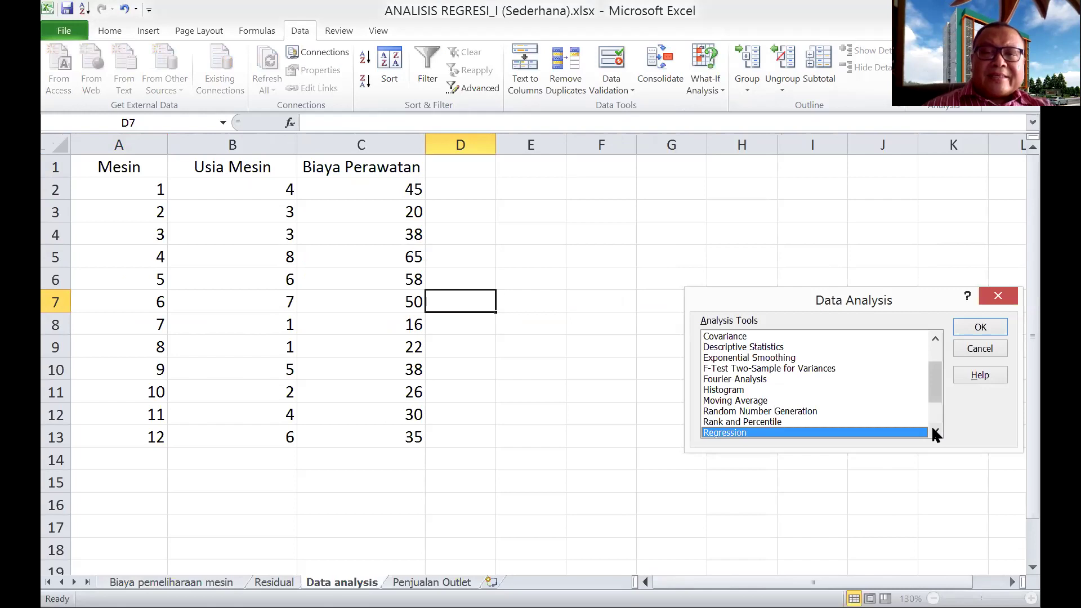
{"action": "left_click", "coordinate": [935, 433]}
{"action": "scroll", "coordinate": [935, 349], "scroll_direction": "down", "scroll_amount": 1}
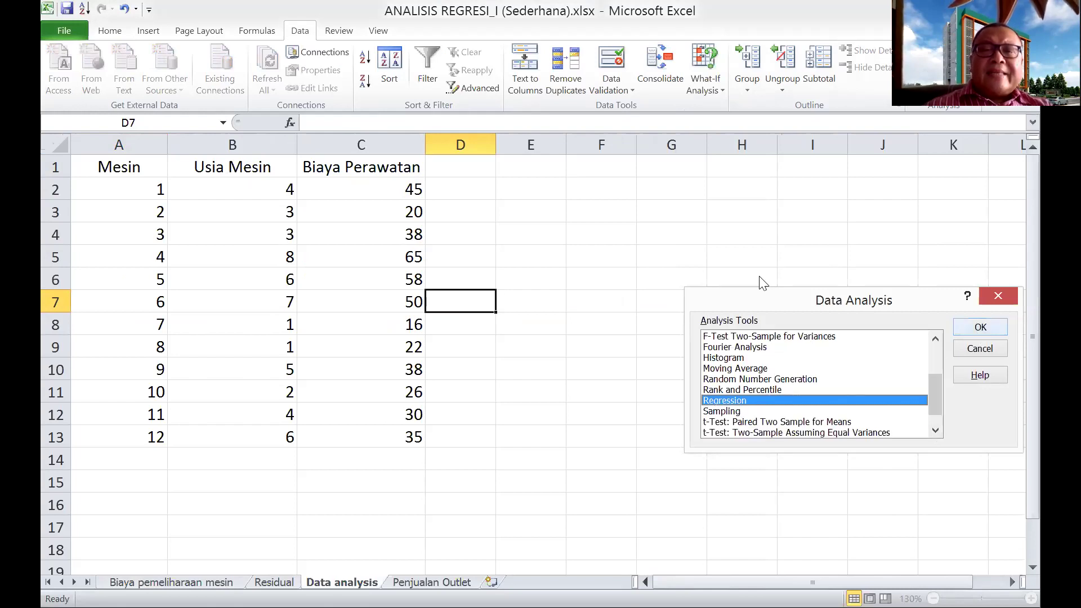
{"action": "key", "text": "Return"}
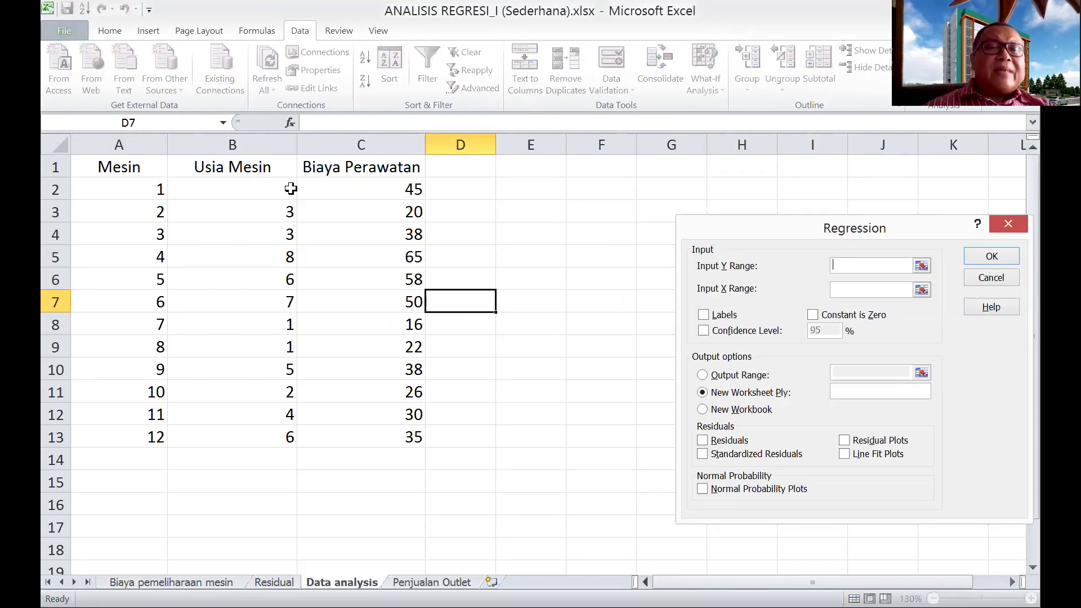
Step: Set the regression's Y range to the Biaya Perawatan data in C1:C13 and X range to the Usia Mesin data in B1:B13
{"action": "left_click", "coordinate": [341, 167]}
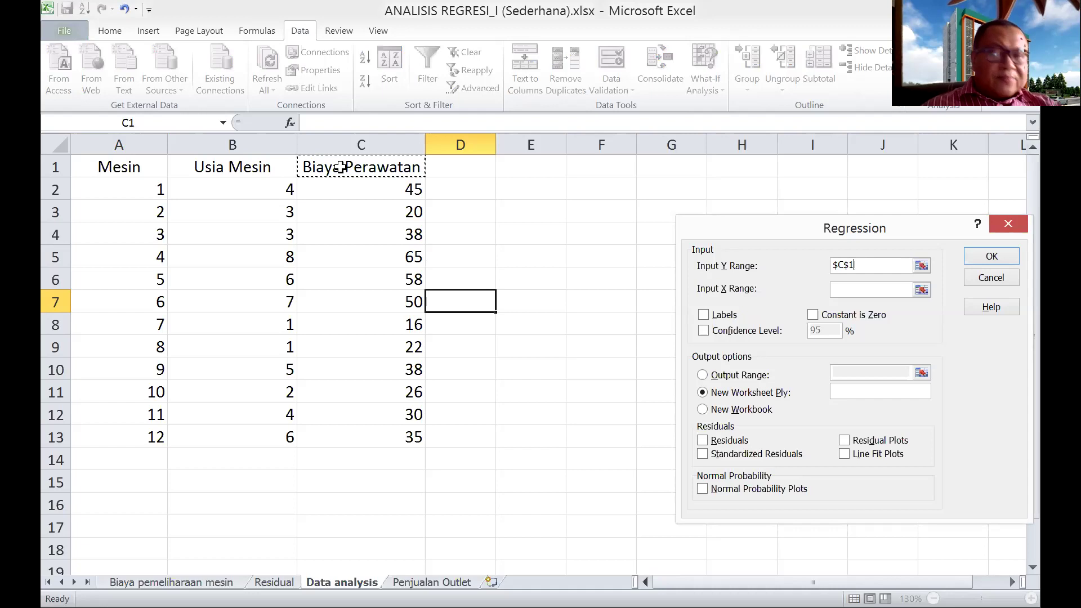
{"action": "left_click", "coordinate": [404, 431], "text": "shift"}
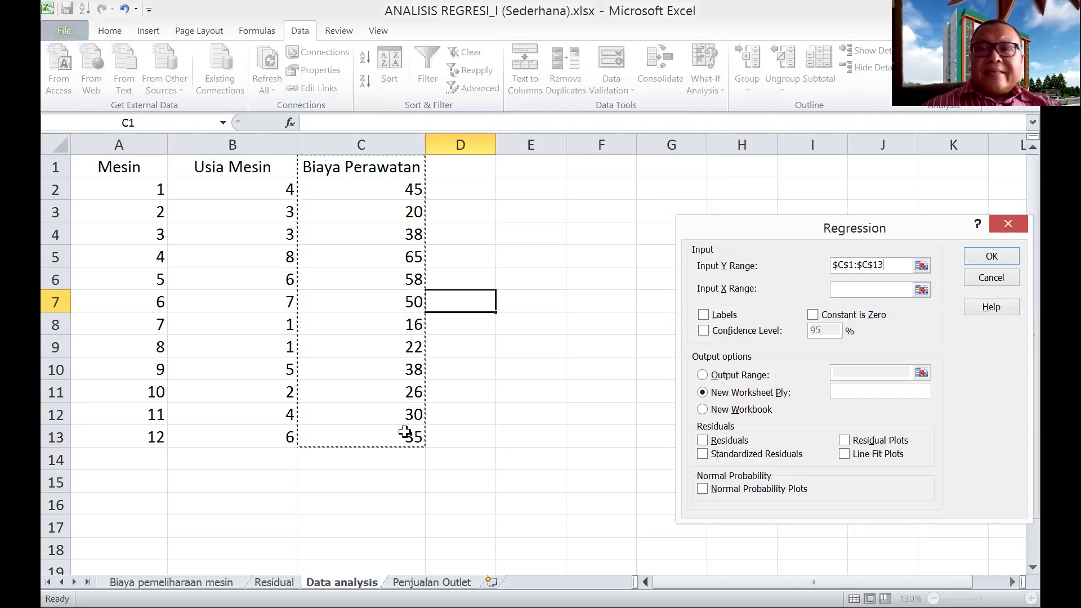
{"action": "left_click", "coordinate": [845, 291]}
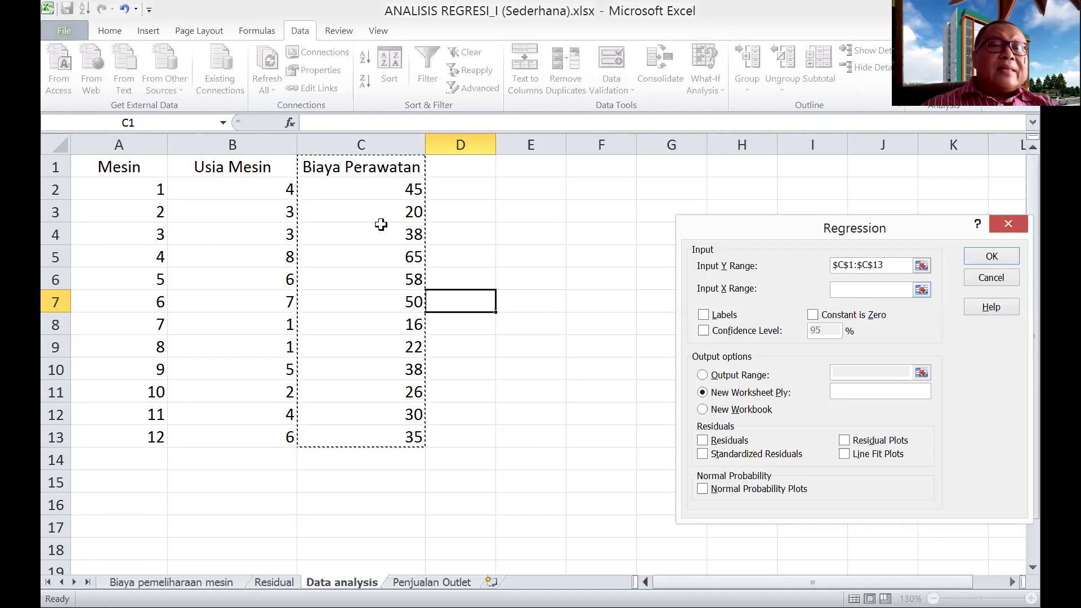
{"action": "left_click", "coordinate": [268, 172]}
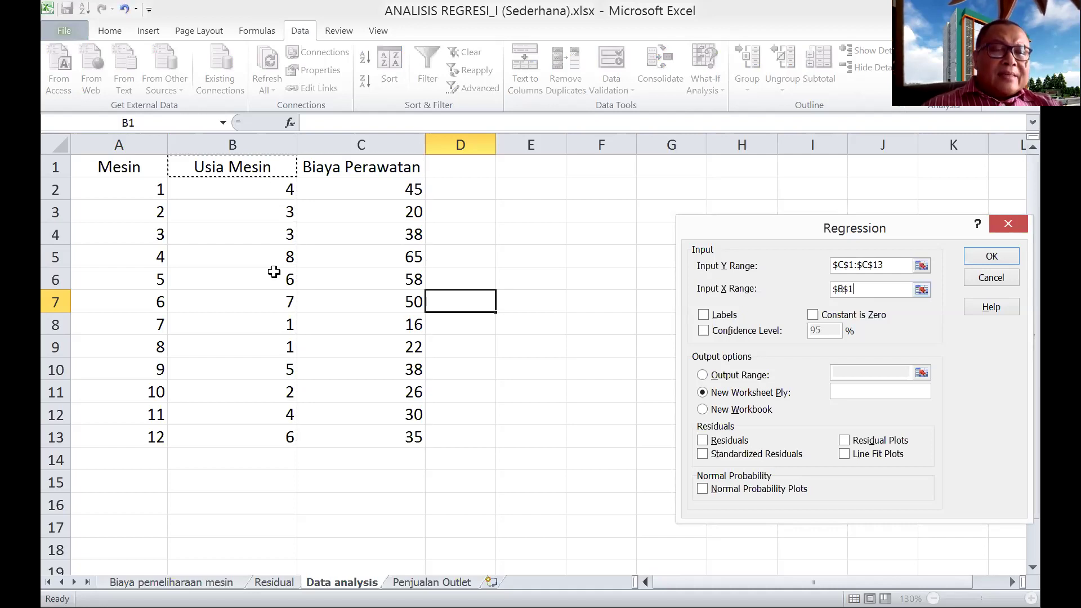
{"action": "left_click", "coordinate": [287, 432], "text": "shift"}
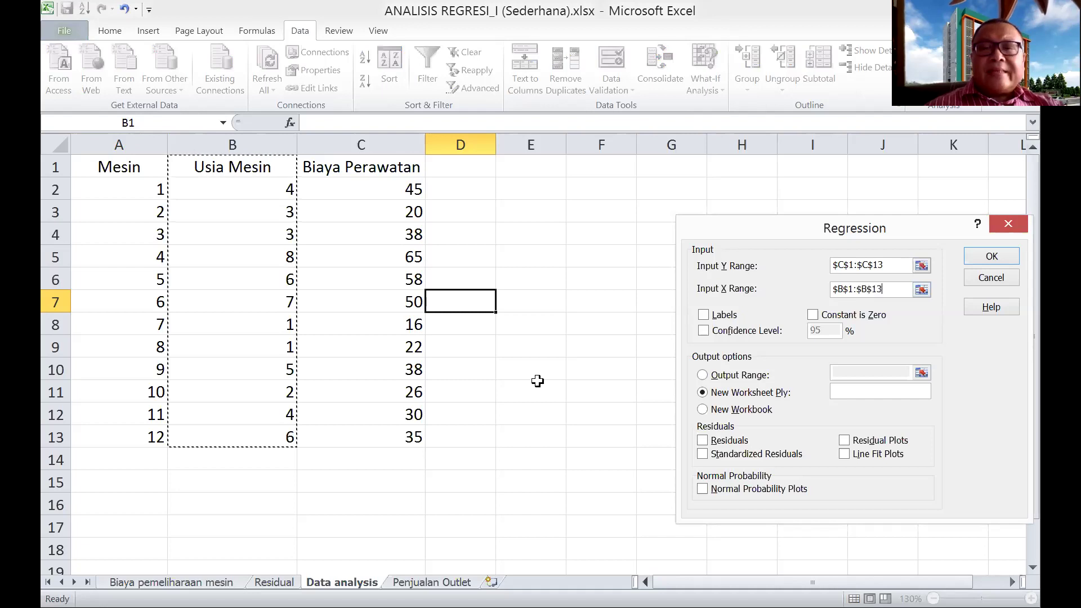
Step: Mark the ranges as including labels and run the regression with its output starting at E1 of the same worksheet
{"action": "left_click", "coordinate": [704, 316]}
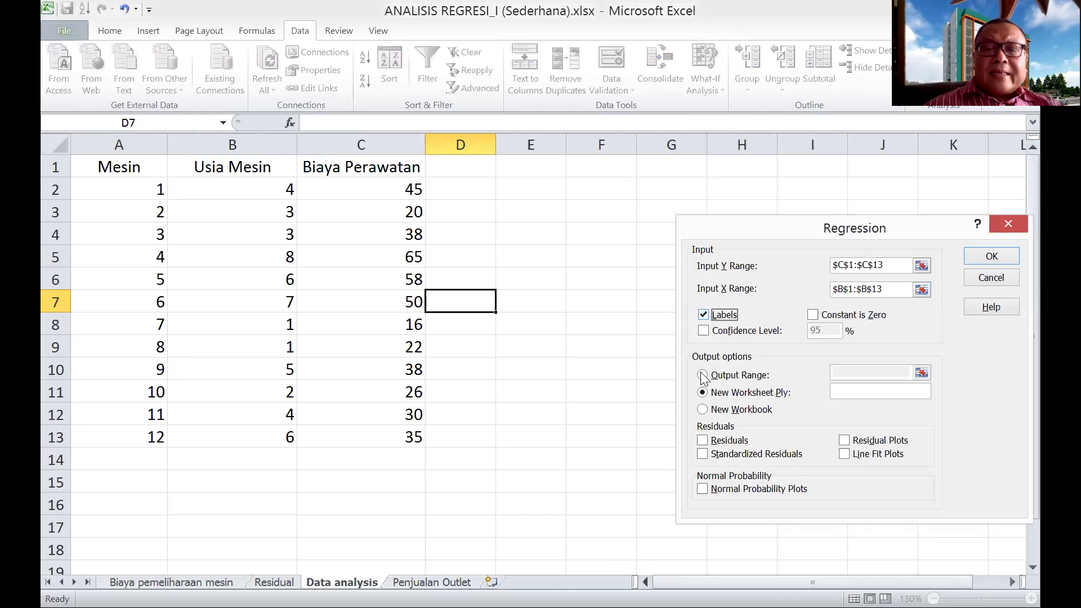
{"action": "left_click", "coordinate": [865, 372]}
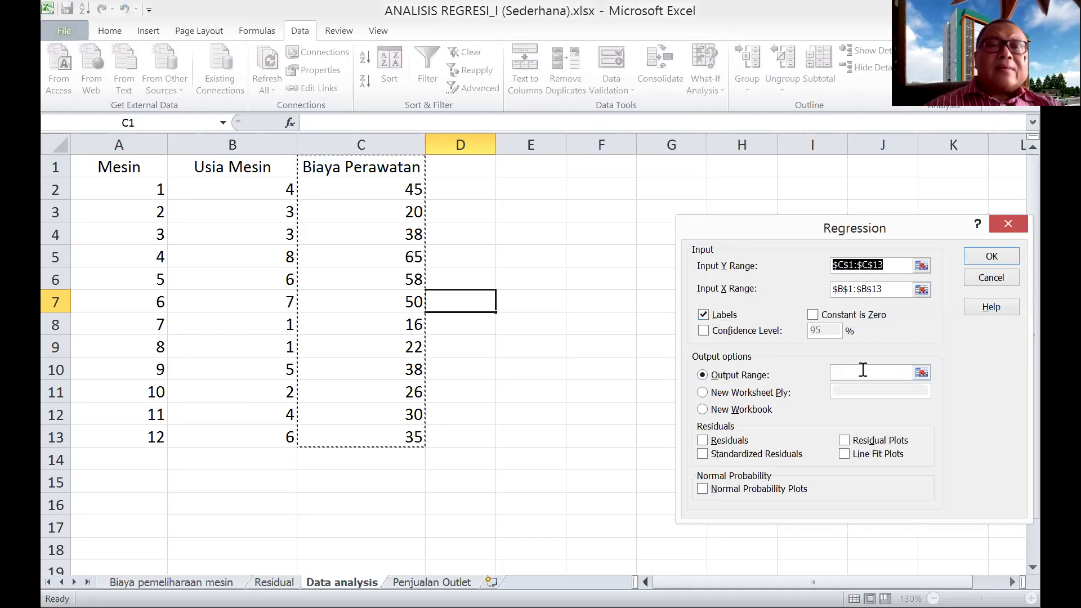
{"action": "left_click", "coordinate": [532, 170]}
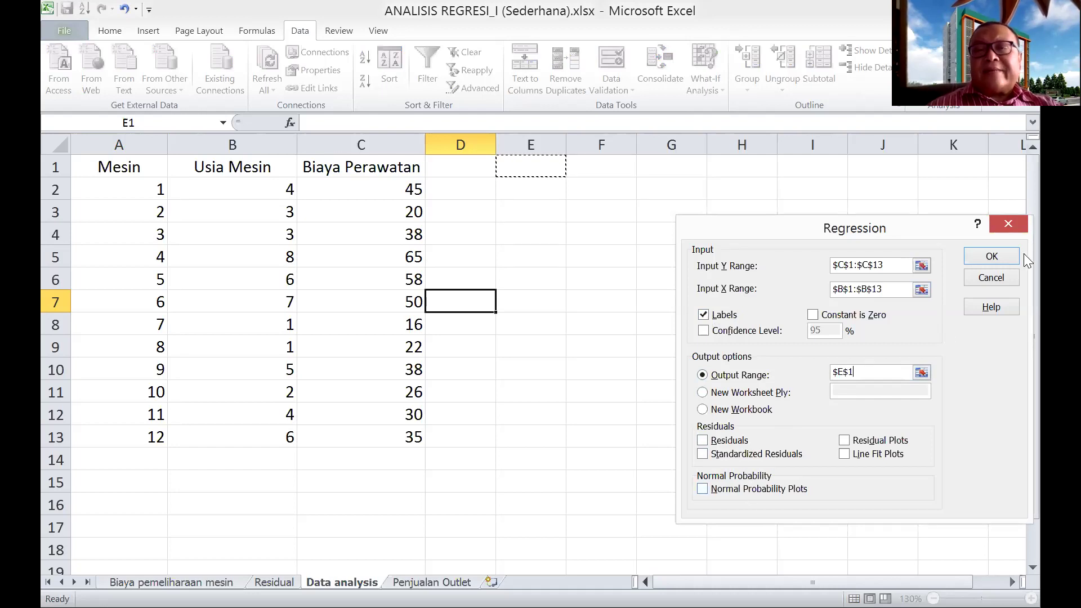
{"action": "left_click", "coordinate": [991, 258]}
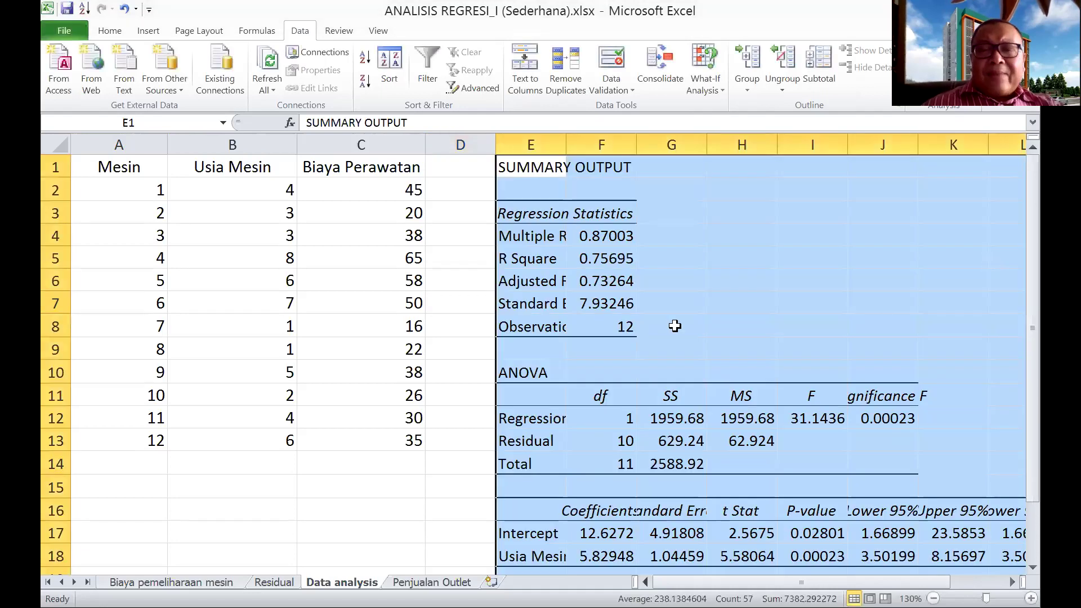
{"action": "left_click", "coordinate": [675, 326]}
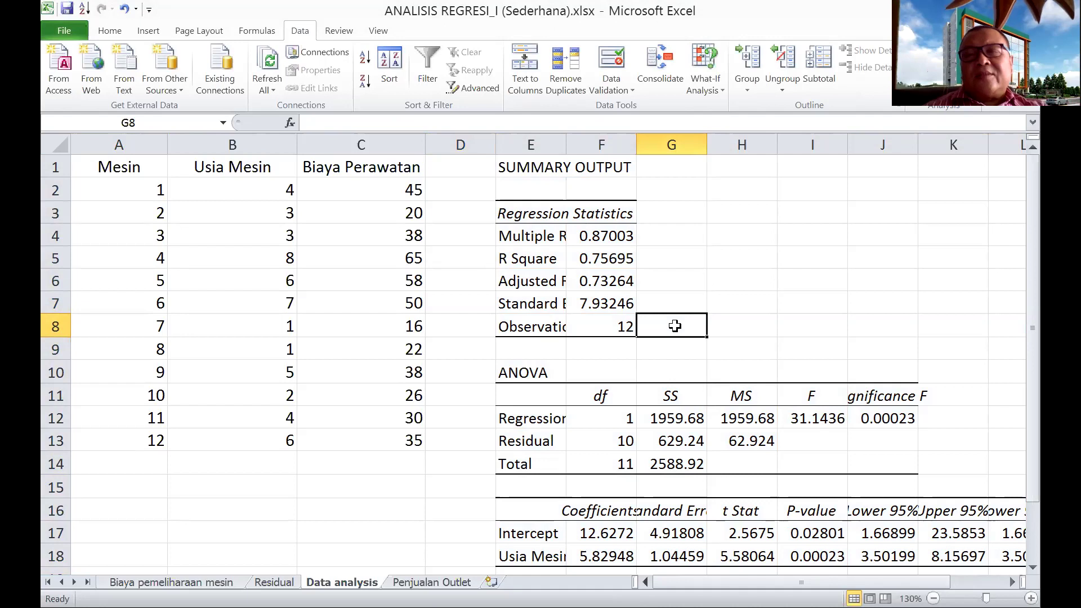
Step: Examine the Regression Statistics and ANOVA sections of the summary output, including R Square, Adjusted R Square, Standard Error and Significance F
{"action": "left_click", "coordinate": [564, 236]}
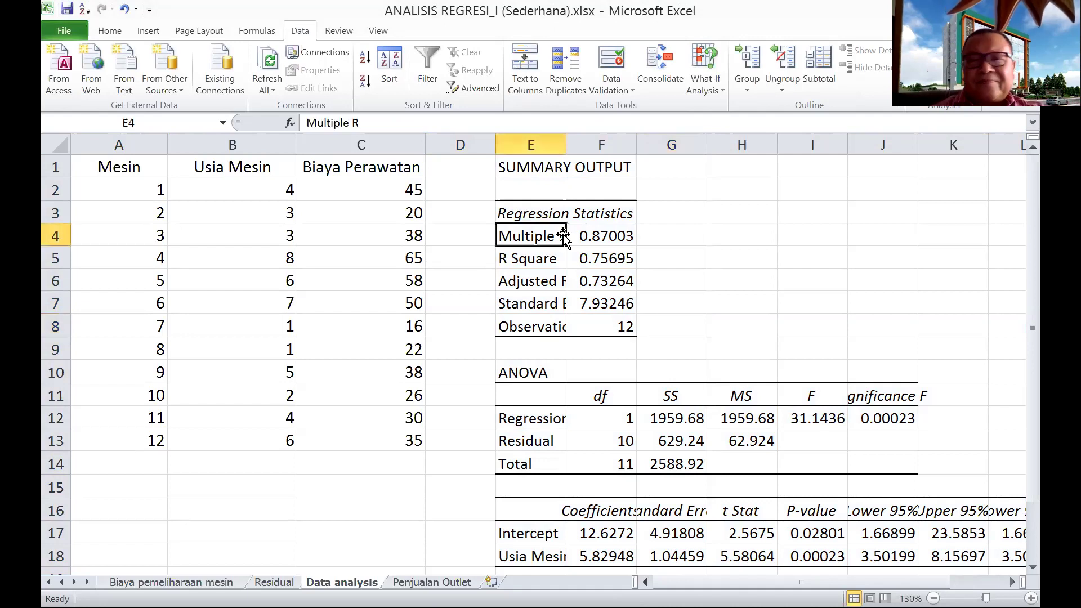
{"action": "left_click", "coordinate": [548, 401]}
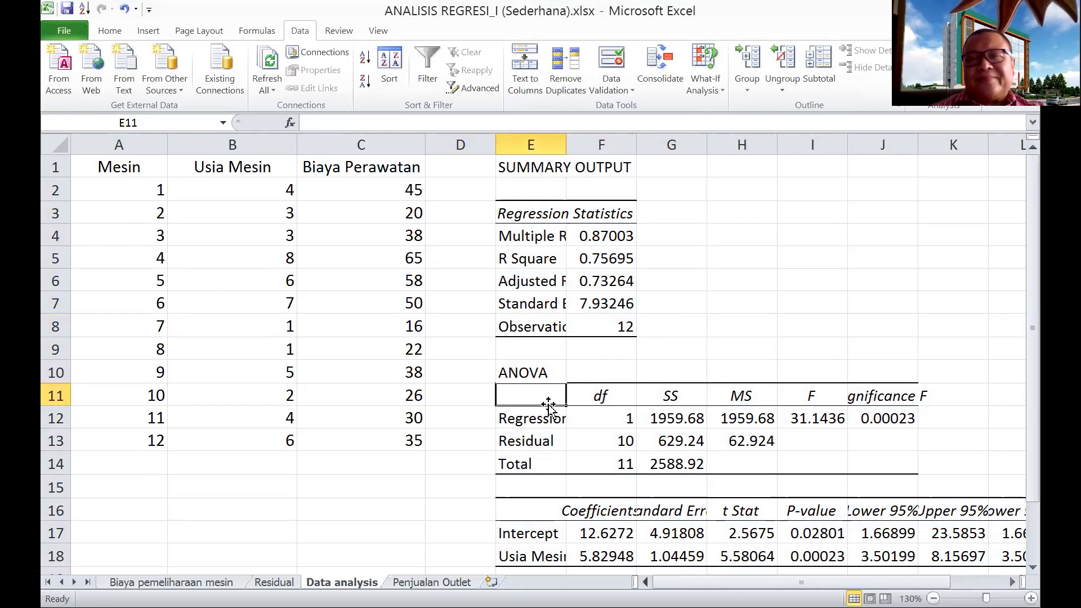
{"action": "left_click", "coordinate": [599, 510]}
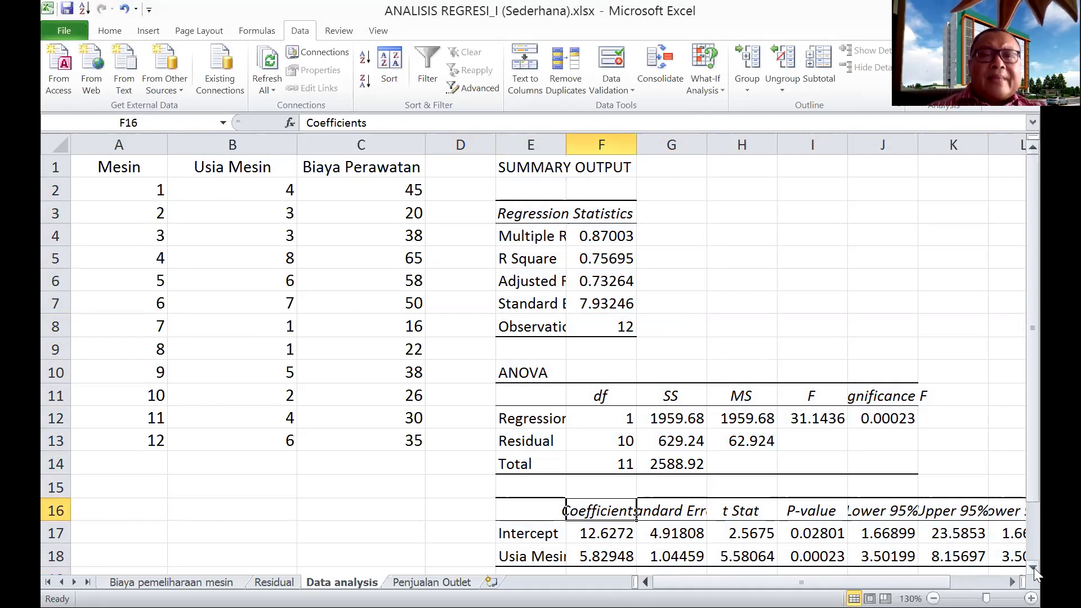
{"action": "left_click", "coordinate": [606, 257]}
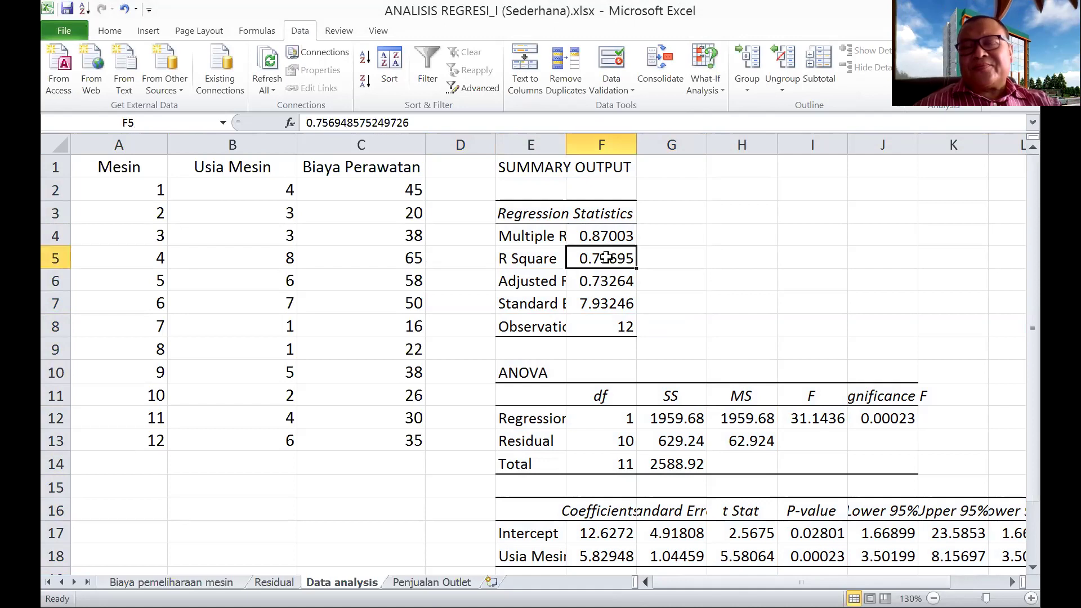
{"action": "left_click", "coordinate": [625, 281]}
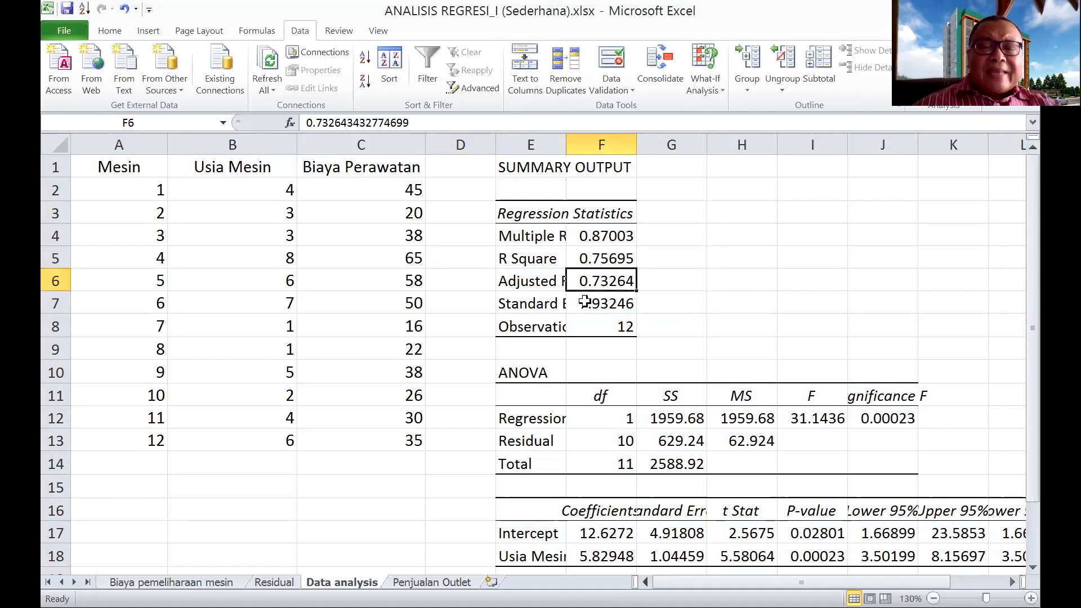
{"action": "left_click", "coordinate": [607, 307]}
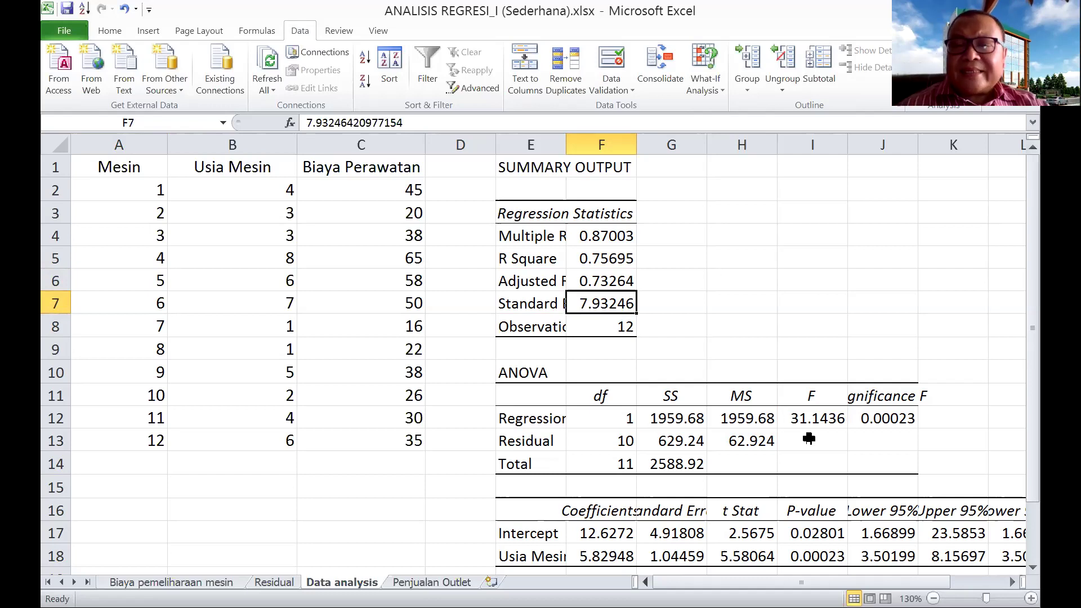
{"action": "left_click", "coordinate": [879, 419]}
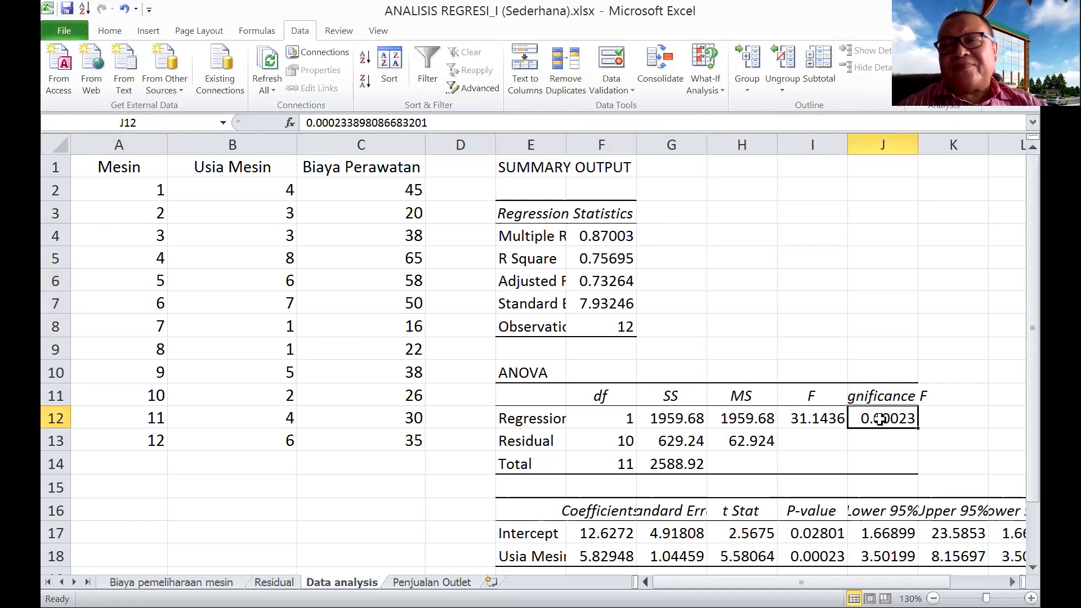
Step: Examine the coefficients table for the Intercept and Usia Mesin coefficients and the t Stat and P-value of Usia Mesin
{"action": "left_click", "coordinate": [1033, 569]}
{"action": "left_click", "coordinate": [1033, 569]}
{"action": "scroll", "coordinate": [1032, 569], "scroll_direction": "down", "scroll_amount": 1}
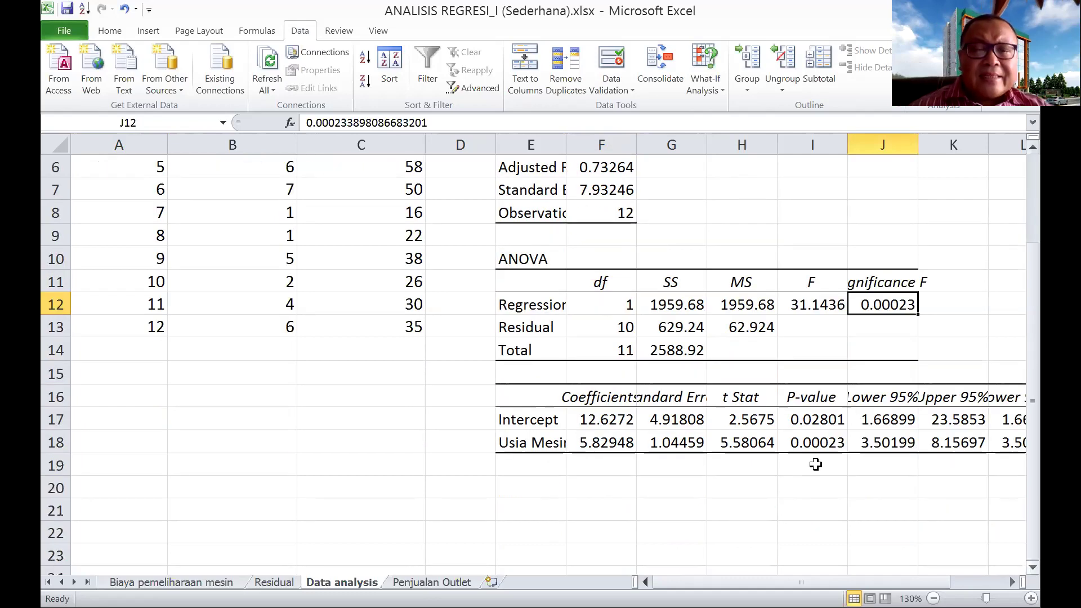
{"action": "left_click", "coordinate": [602, 424]}
{"action": "left_click", "coordinate": [601, 441]}
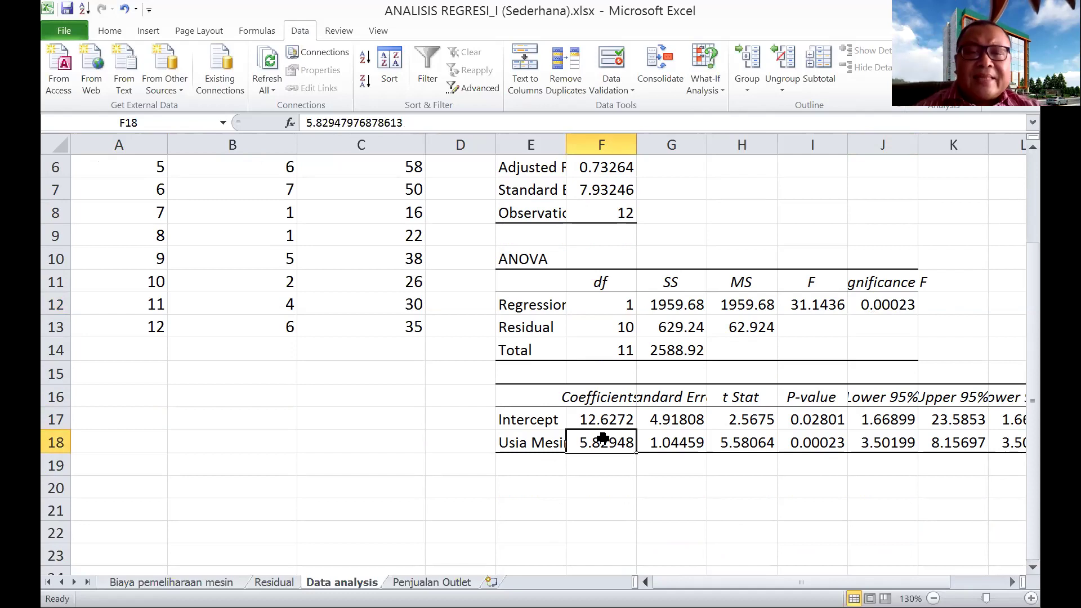
{"action": "left_click", "coordinate": [758, 443]}
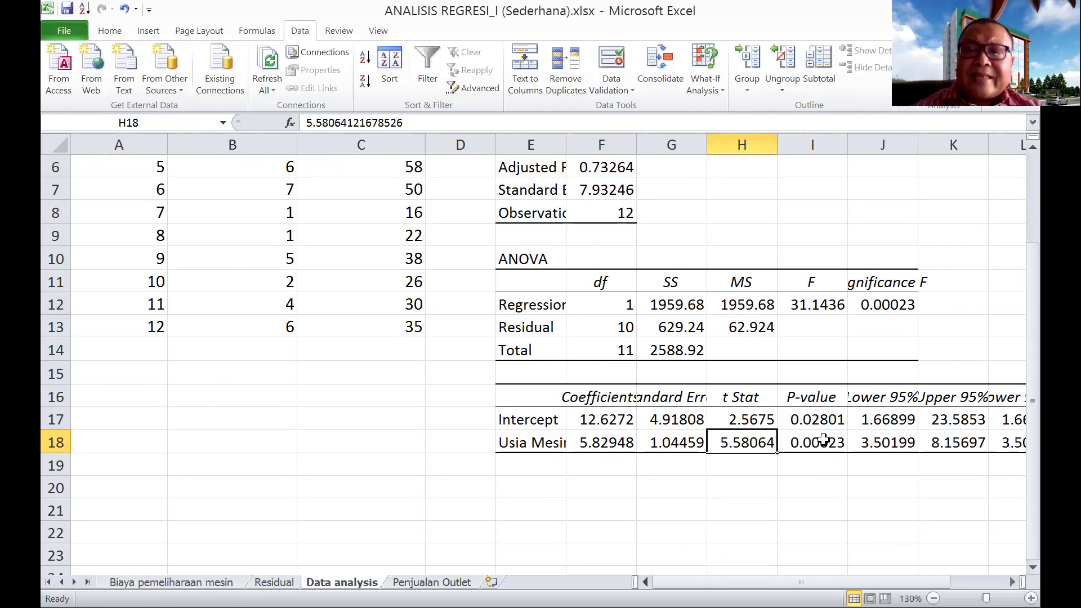
{"action": "key", "text": "Right"}
Step: Fill the Significance F cell J12 and the Usia Mesin P-value cell I18 with yellow
{"action": "left_click", "coordinate": [899, 306]}
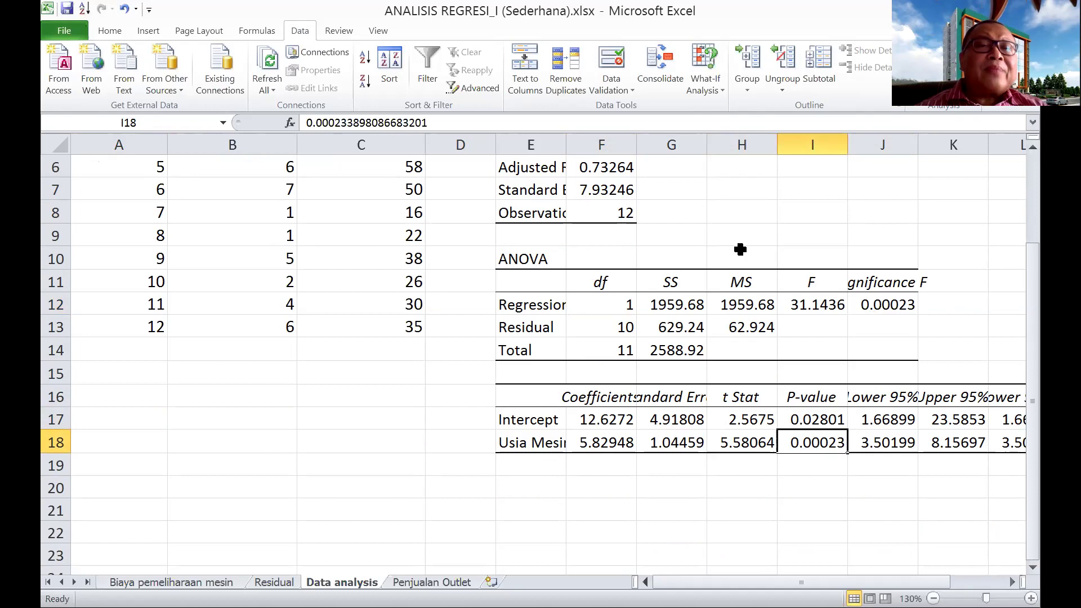
{"action": "left_click", "coordinate": [109, 34]}
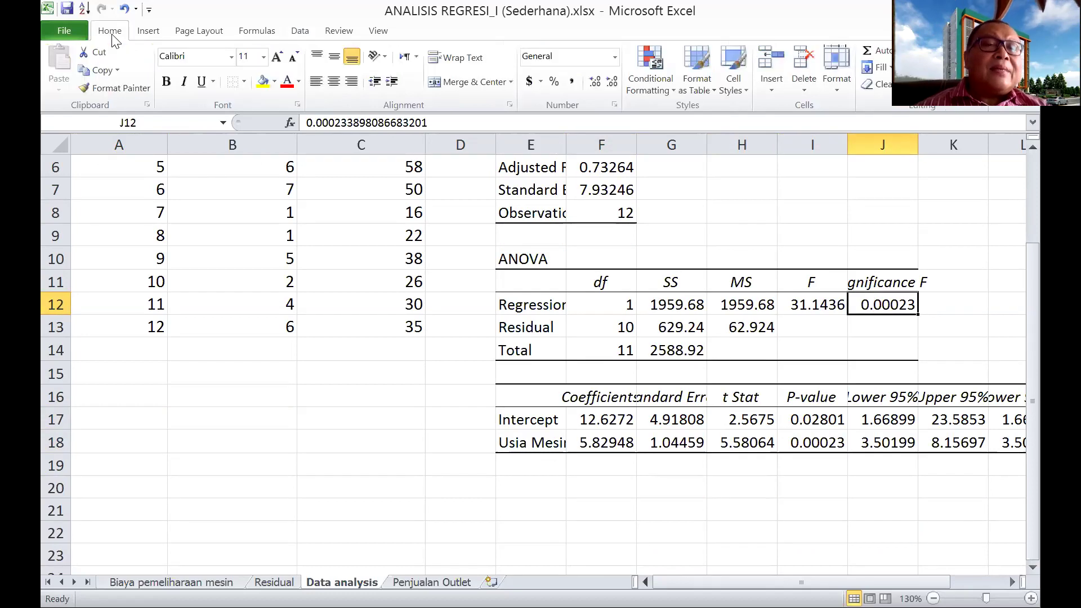
{"action": "left_click", "coordinate": [264, 84]}
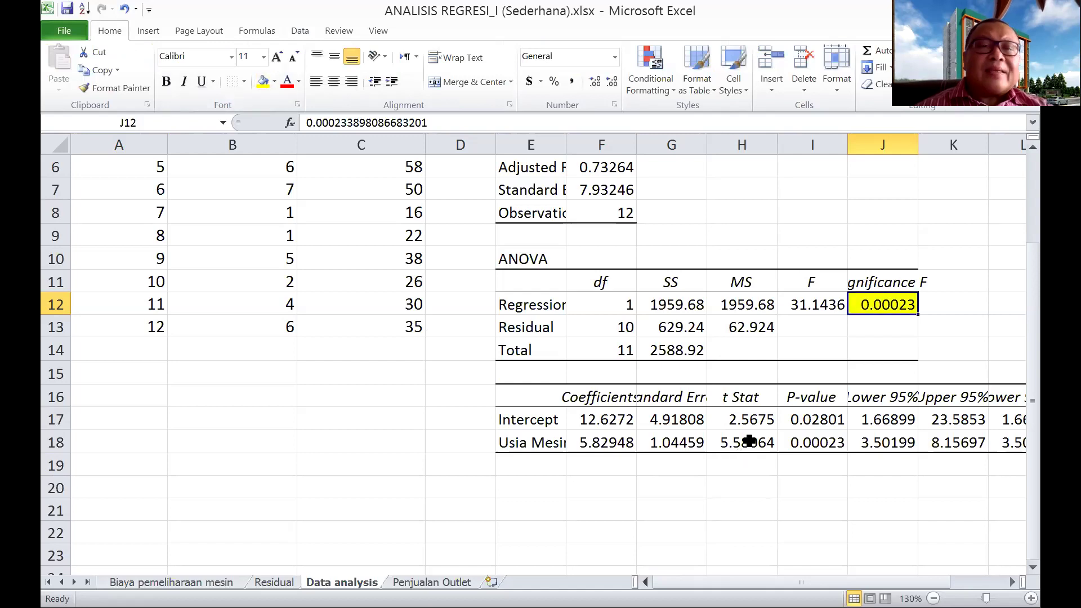
{"action": "left_click", "coordinate": [749, 440]}
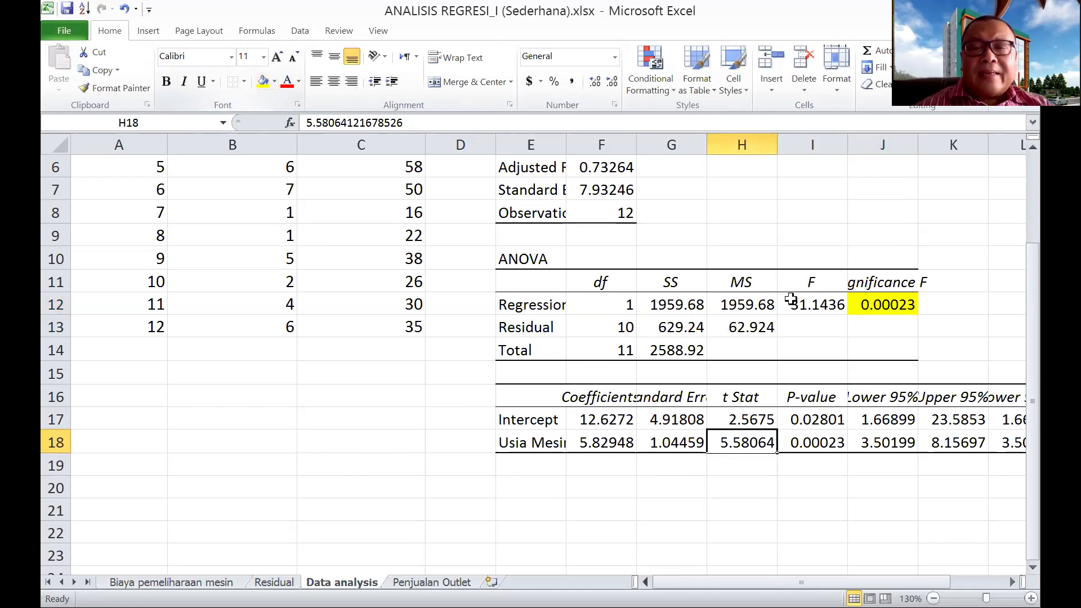
{"action": "left_click", "coordinate": [825, 443]}
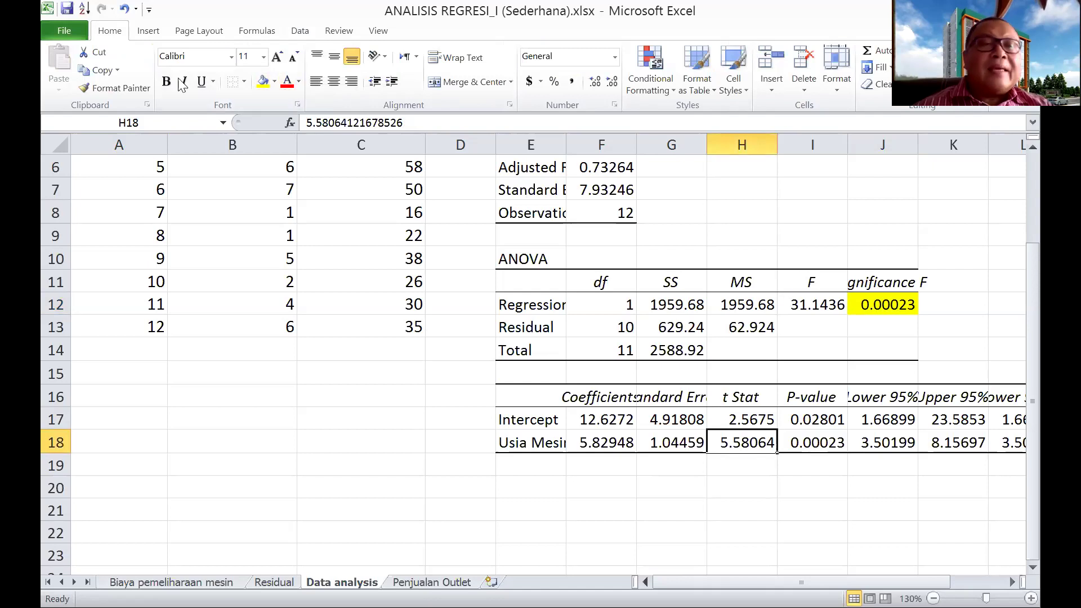
{"action": "left_click", "coordinate": [263, 82]}
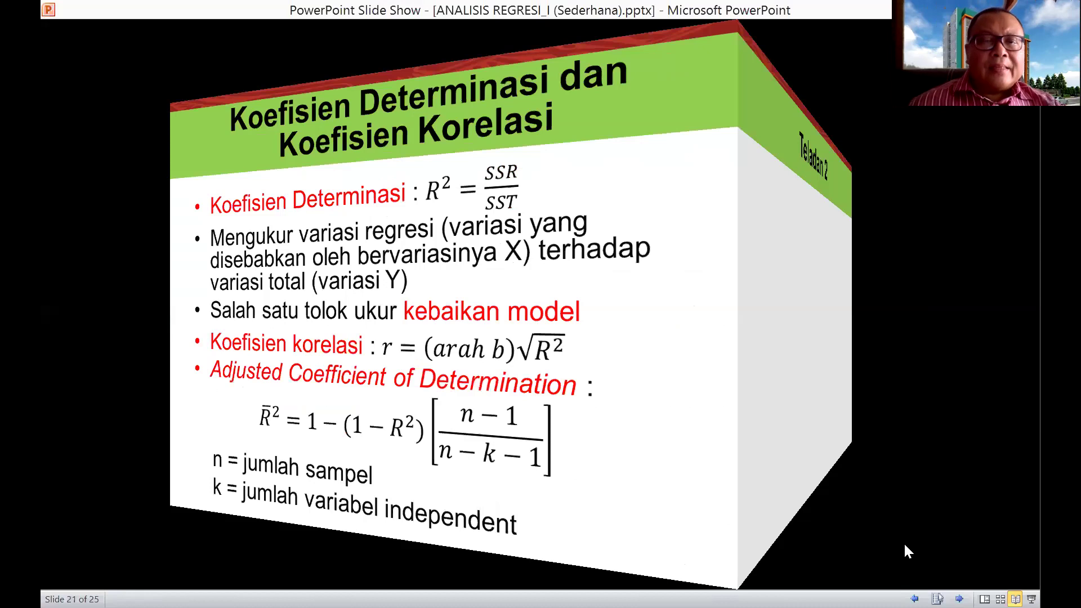
Step: Switch to the PowerPoint slide show and advance to the "Teladan 2" slide
{"action": "key", "text": "Right"}
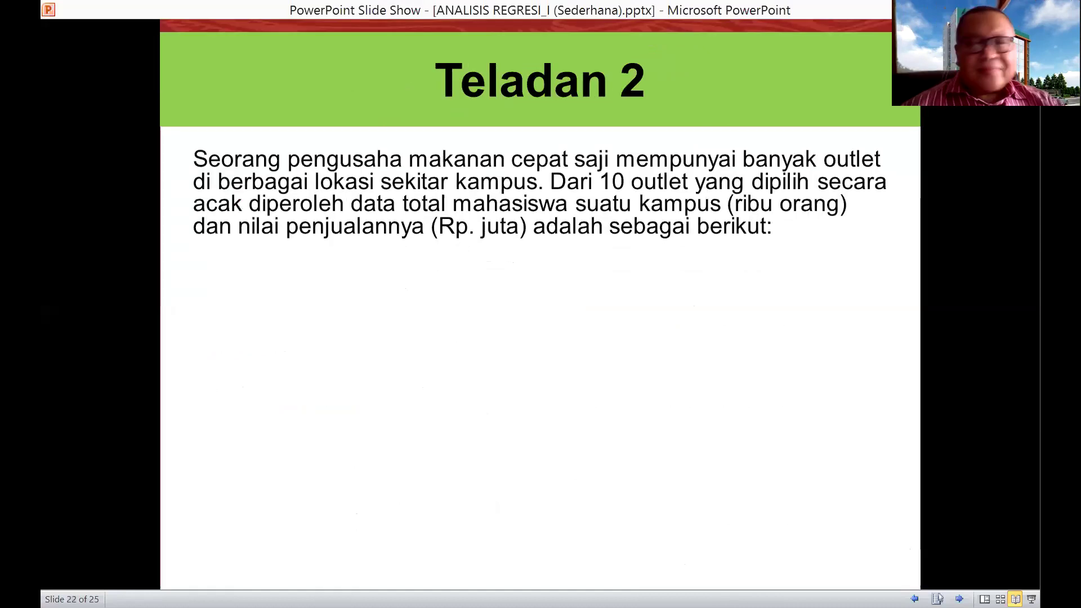